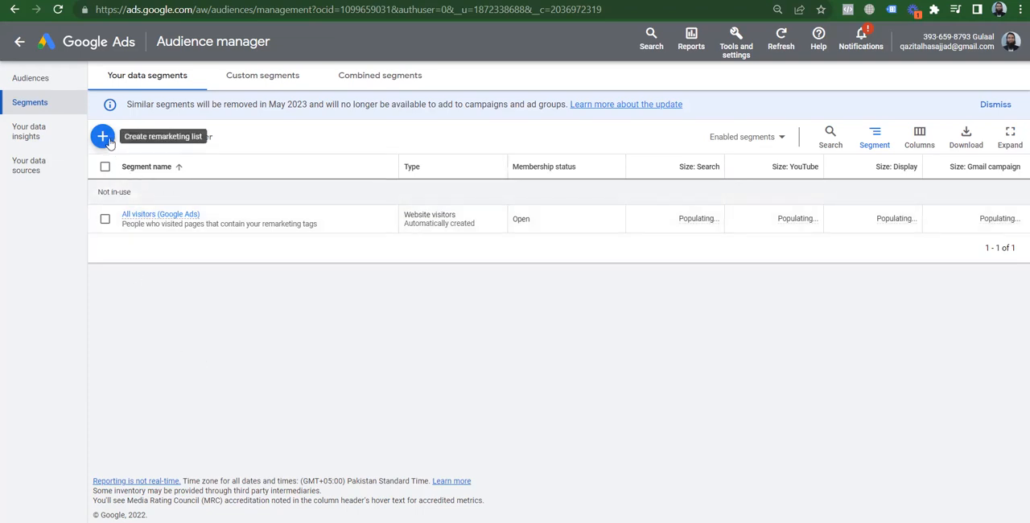
Switch to the Daraz website, open its Men's Fashion jeans category page and select the page's base URL
{"action": "left_click", "coordinate": [103, 137]}
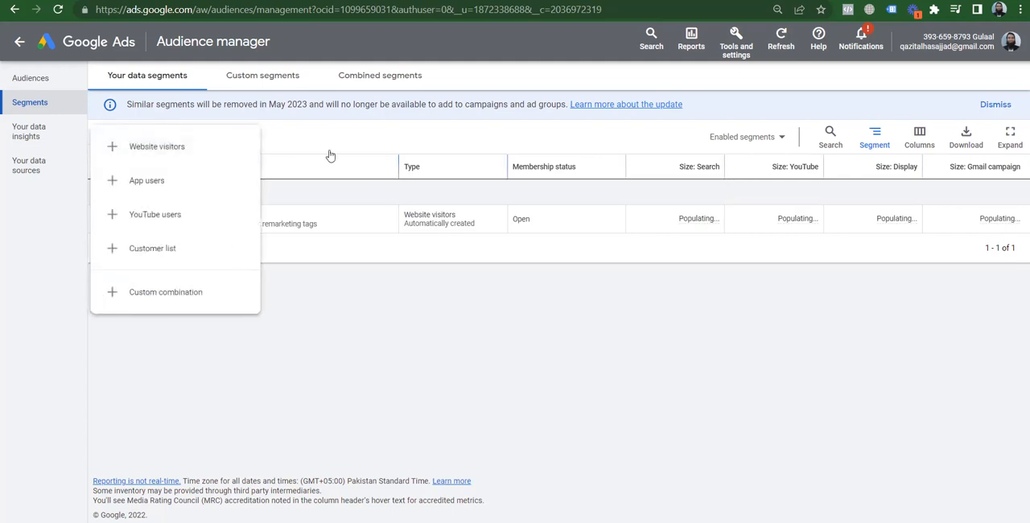
{"action": "left_click", "coordinate": [428, 331]}
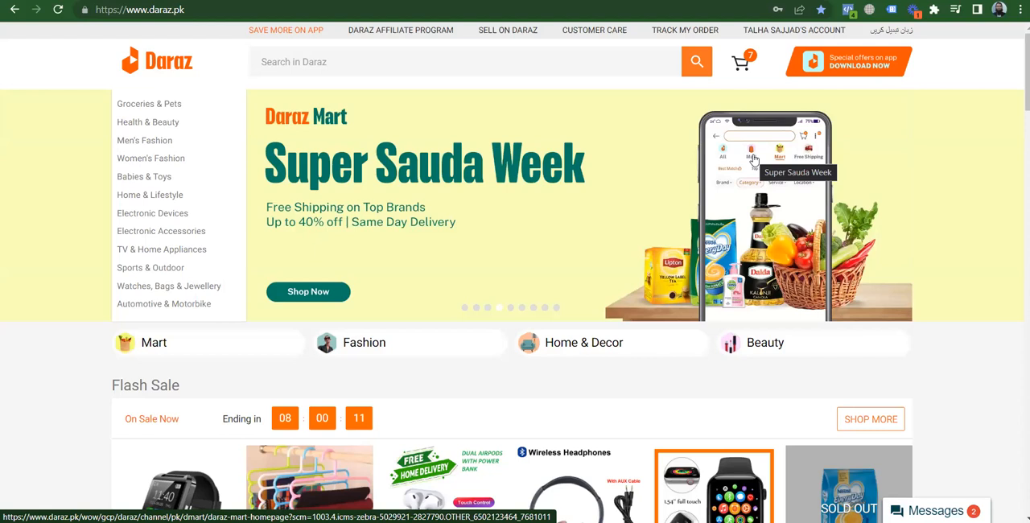
{"action": "mouse_move", "coordinate": [157, 139]}
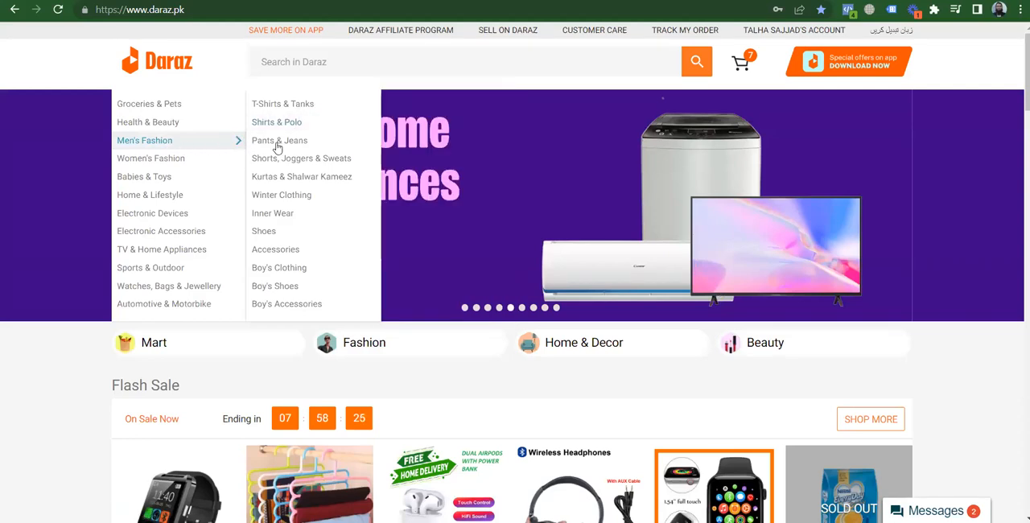
{"action": "mouse_move", "coordinate": [286, 147]}
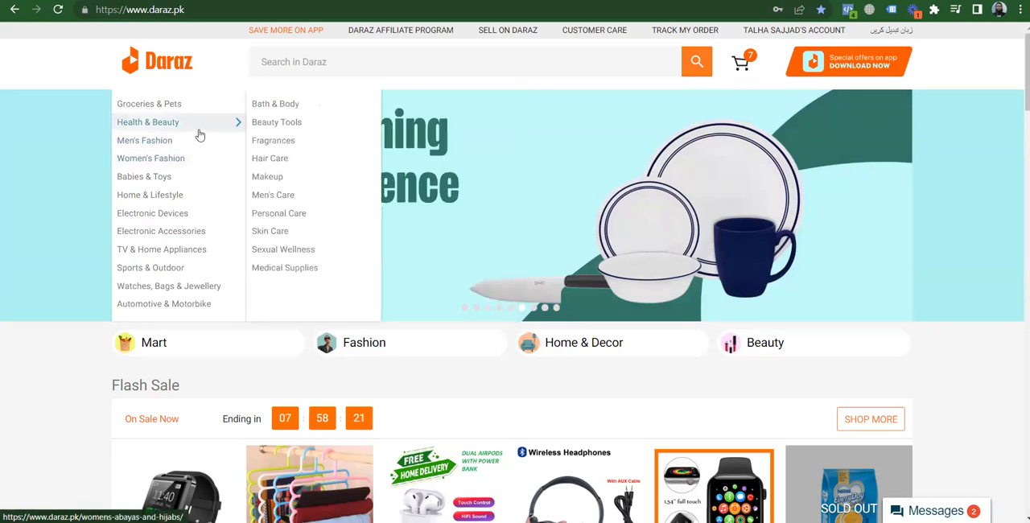
{"action": "mouse_move", "coordinate": [194, 140]}
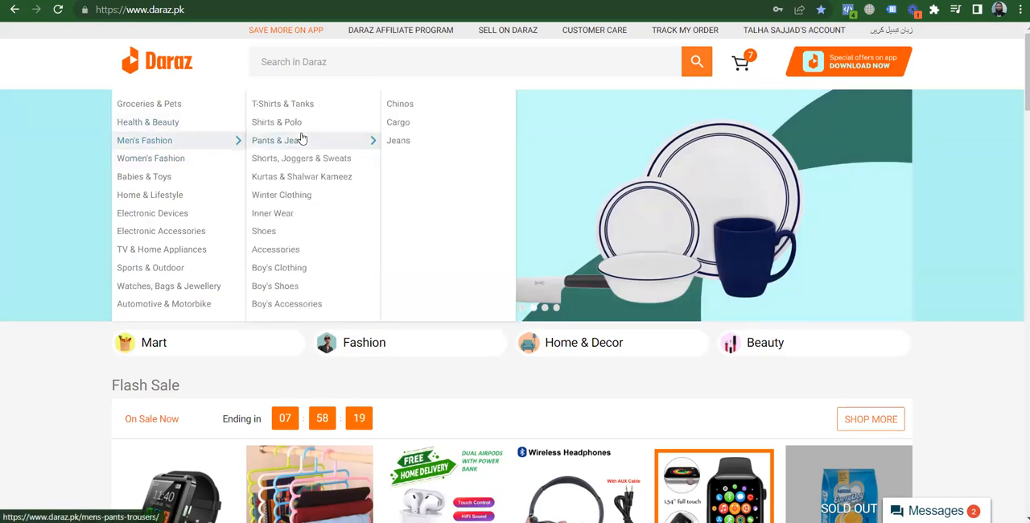
{"action": "left_click", "coordinate": [396, 142]}
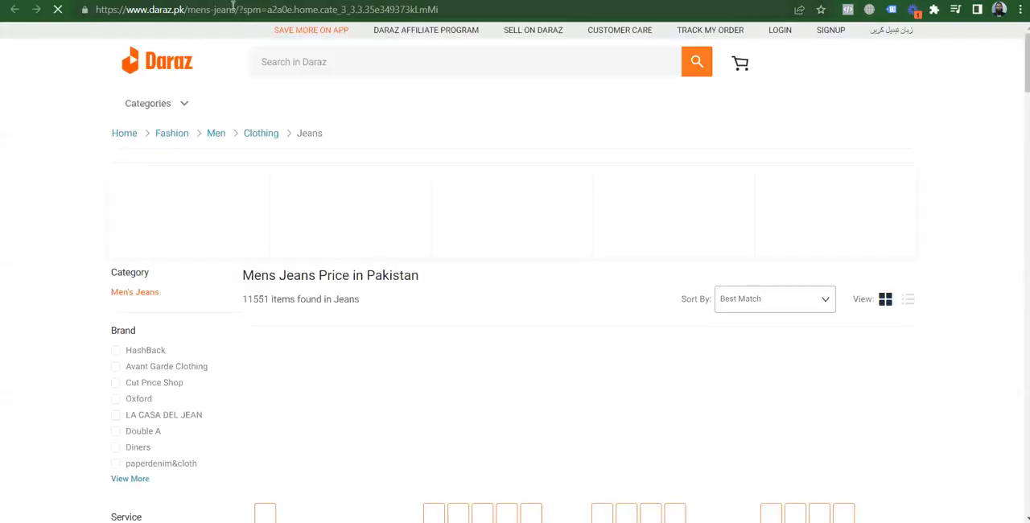
{"action": "left_click_drag", "start_coordinate": [237, 9], "coordinate": [96, 9]}
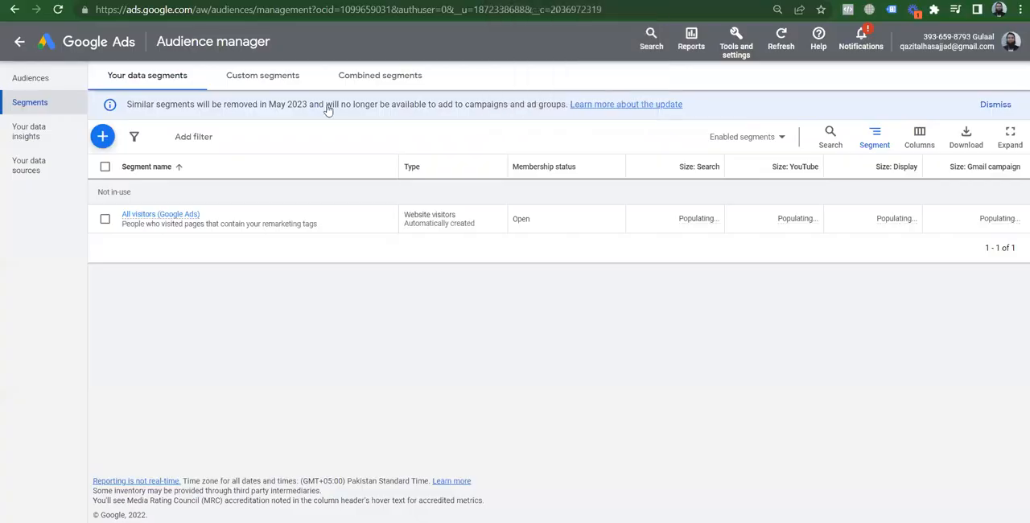
Switch to Google Ads and start a website visitors segment named "Men's Jeans Visitor -"
{"action": "left_click", "coordinate": [103, 138]}
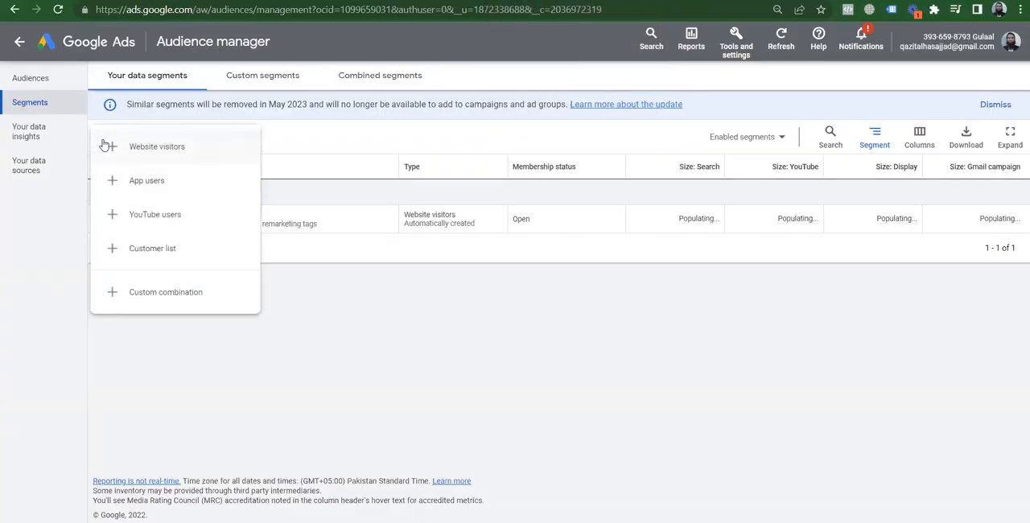
{"action": "left_click", "coordinate": [177, 153]}
{"action": "left_click", "coordinate": [336, 110]}
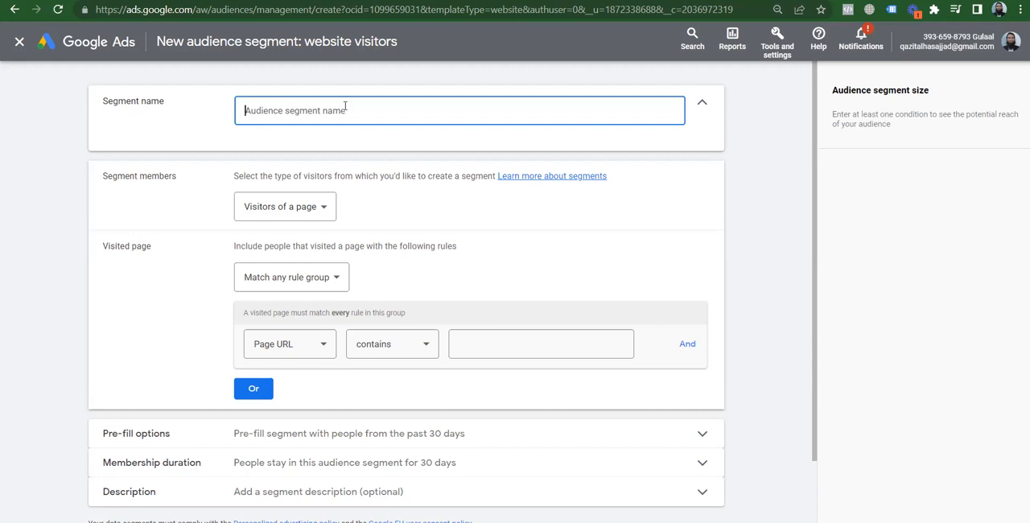
{"action": "type", "text": "Jess"}
{"action": "key", "text": "BackSpace"}
{"action": "key", "text": "BackSpace"}
{"action": "key", "text": "BackSpace"}
{"action": "key", "text": "BackSpace"}
{"action": "type", "text": "Men's Jeans Visitor"}
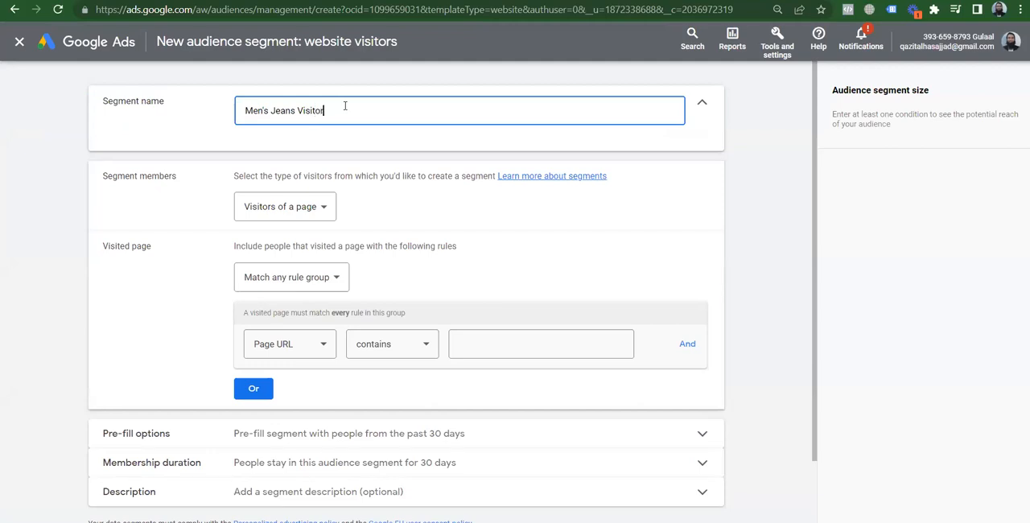
{"action": "type", "text": " -"}
Show the available segment member types and compare them with the Daraz men's jeans page
{"action": "left_click", "coordinate": [302, 221]}
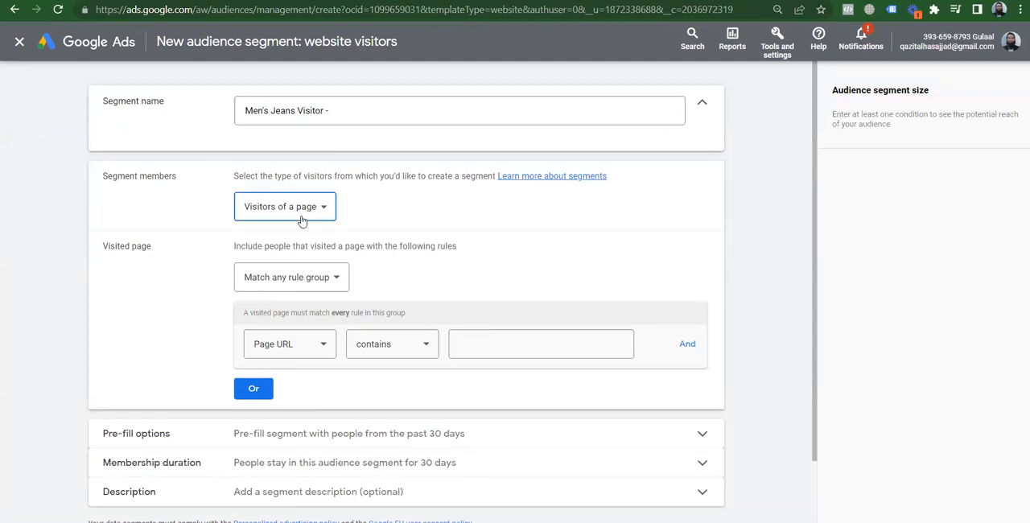
{"action": "left_click", "coordinate": [302, 221]}
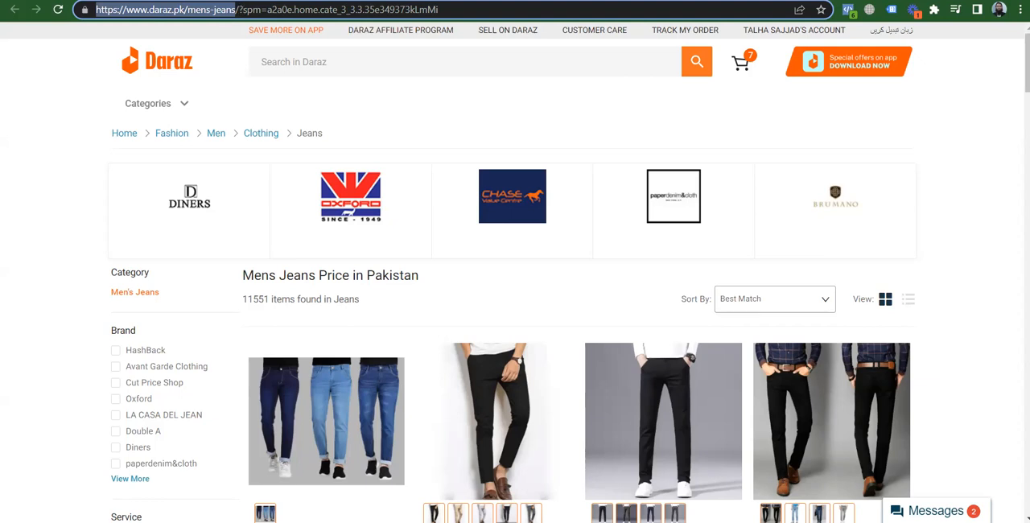
{"action": "left_click", "coordinate": [531, 1]}
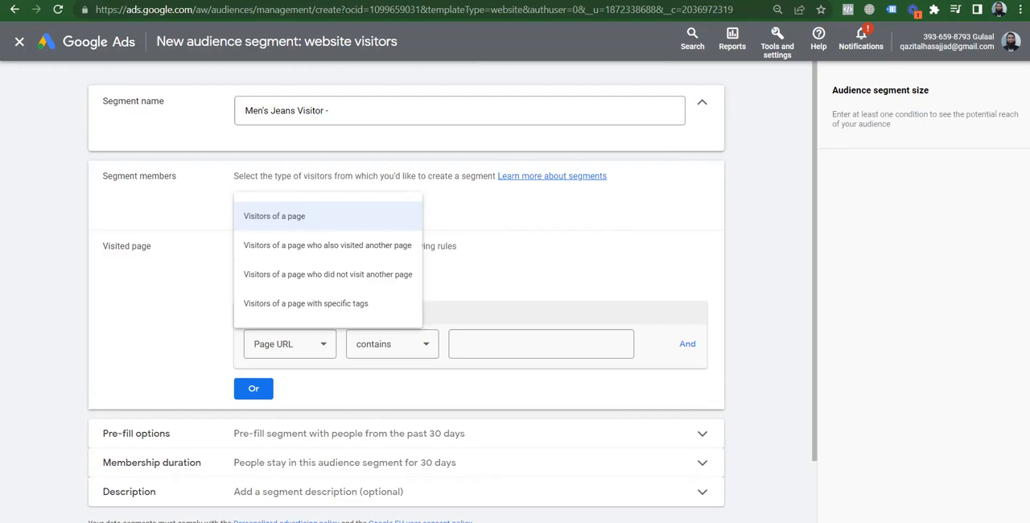
Switch to Daraz and open the Men's Fashion chinos category as a second example page
{"action": "key", "text": "ctrl+Tab"}
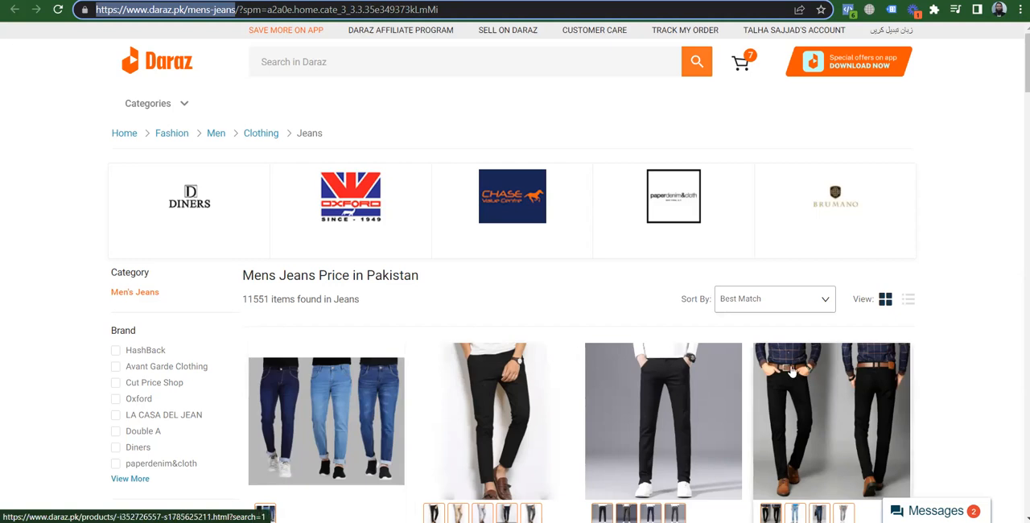
{"action": "mouse_move", "coordinate": [157, 108]}
{"action": "mouse_move", "coordinate": [145, 166]}
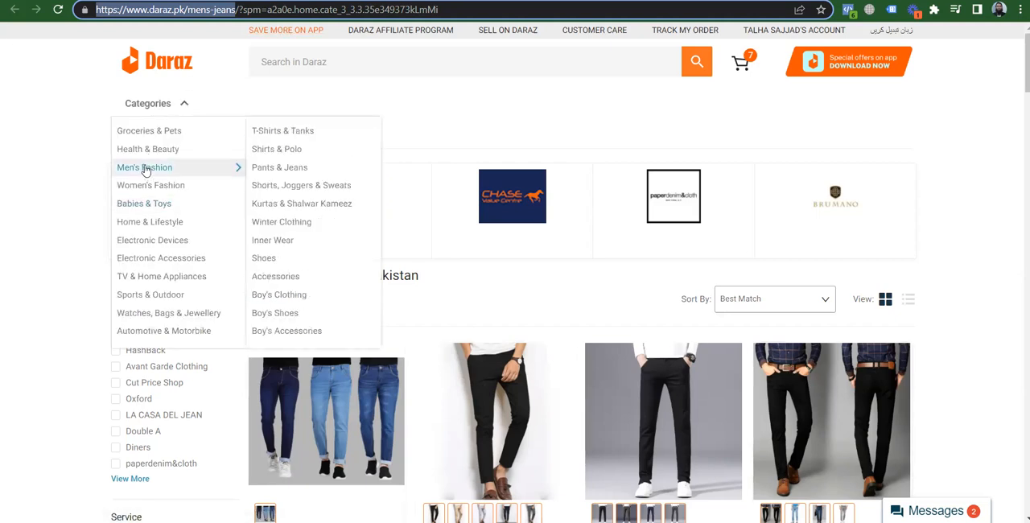
{"action": "mouse_move", "coordinate": [266, 171]}
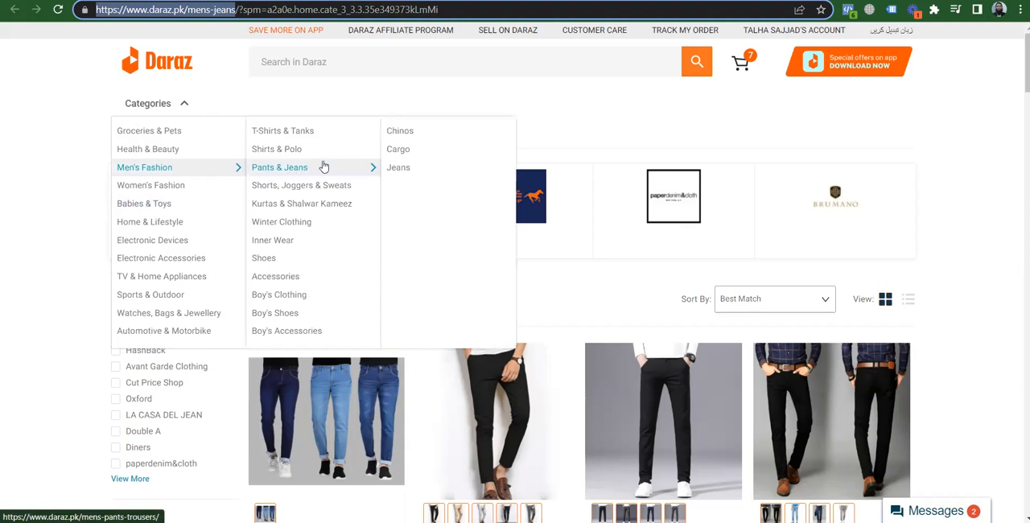
{"action": "left_click", "coordinate": [411, 133]}
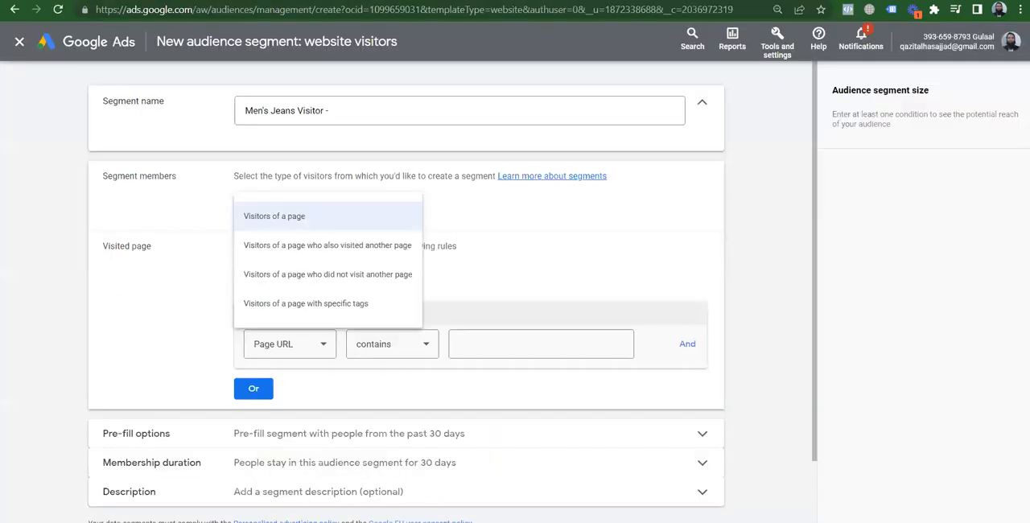
Set segment members to "Visitors of a page who also visited another page", and add and remove an extra visited-page rule group
{"action": "left_click", "coordinate": [296, 243]}
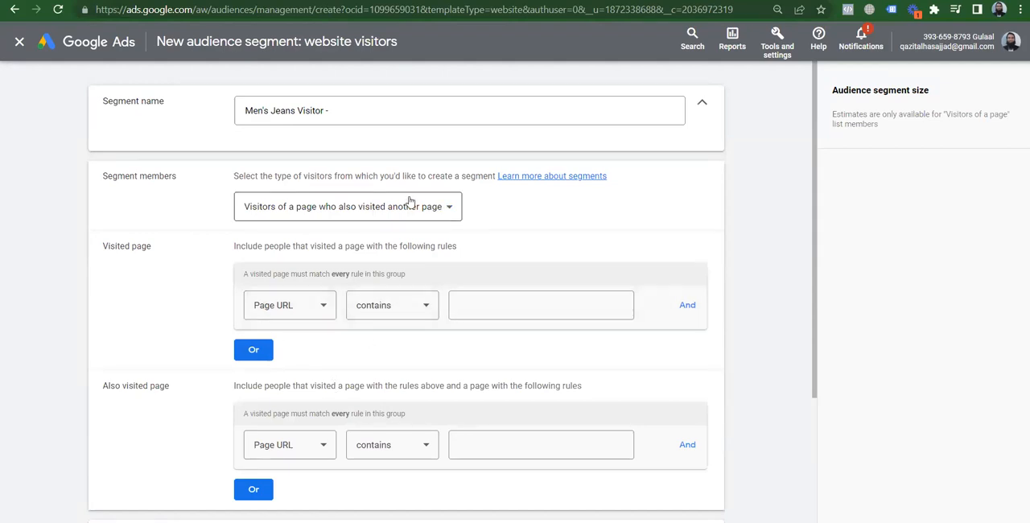
{"action": "left_click", "coordinate": [254, 352]}
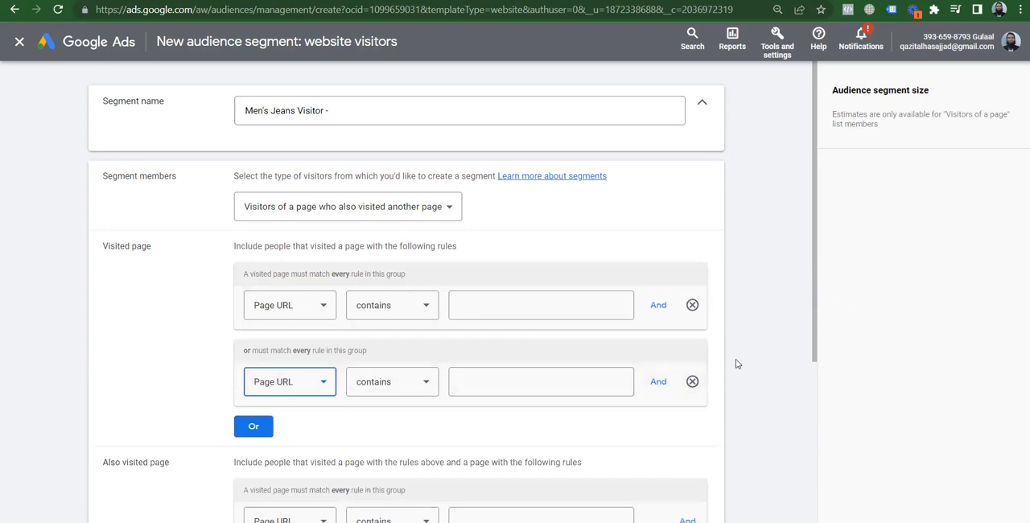
{"action": "left_click", "coordinate": [690, 386]}
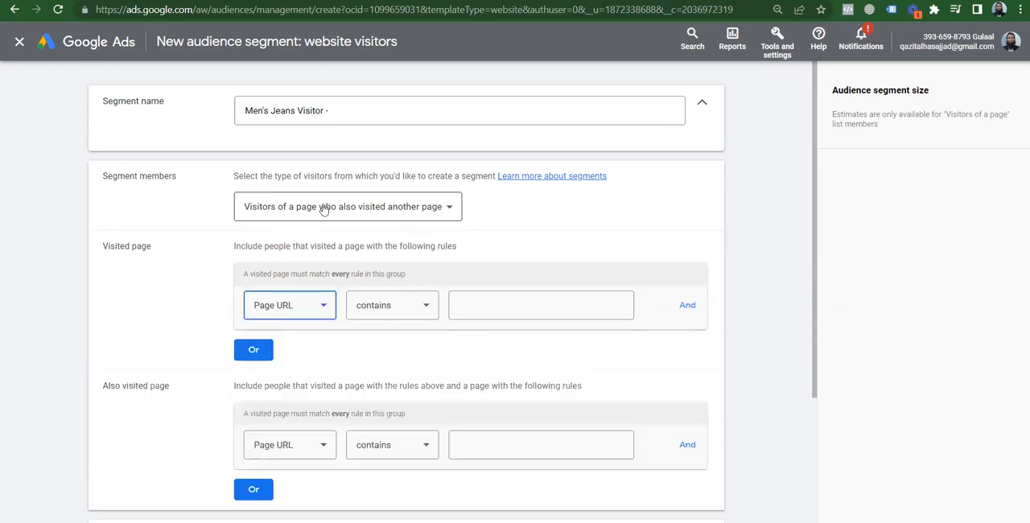
Set segment members to "Visitors of a page who did not visit another page" and compare the Daraz chinos and jeans pages
{"action": "left_click", "coordinate": [323, 208]}
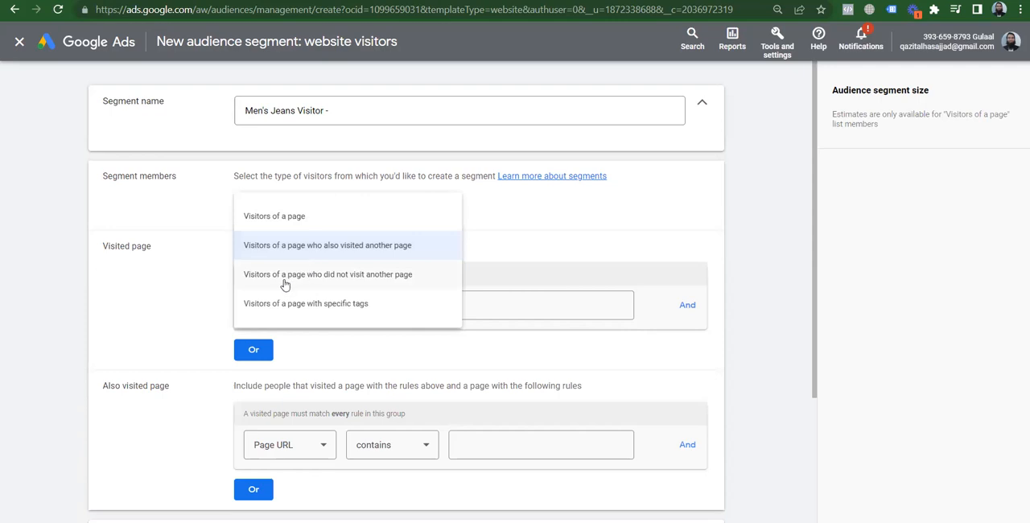
{"action": "left_click", "coordinate": [381, 277]}
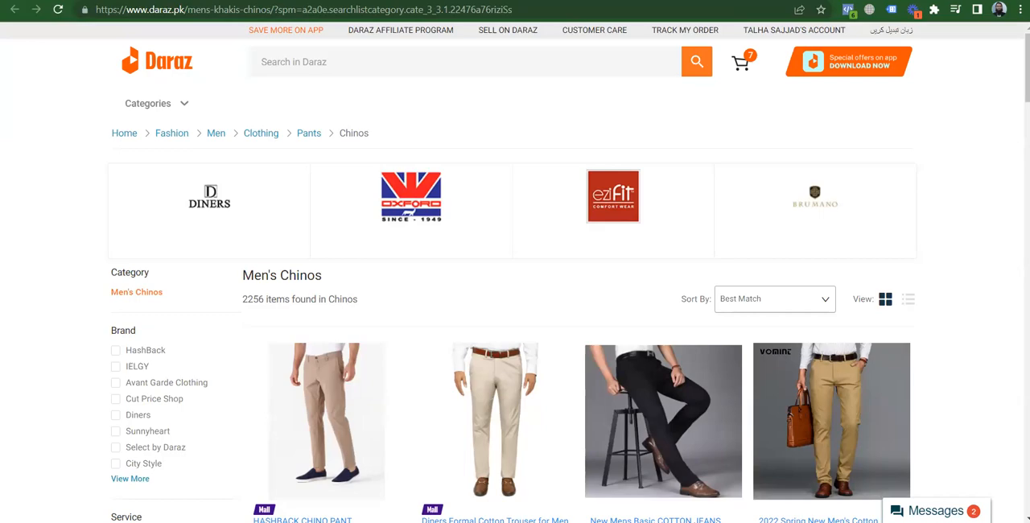
{"action": "key", "text": "ctrl+shift+Tab"}
{"action": "key", "text": "ctrl+shift+Tab"}
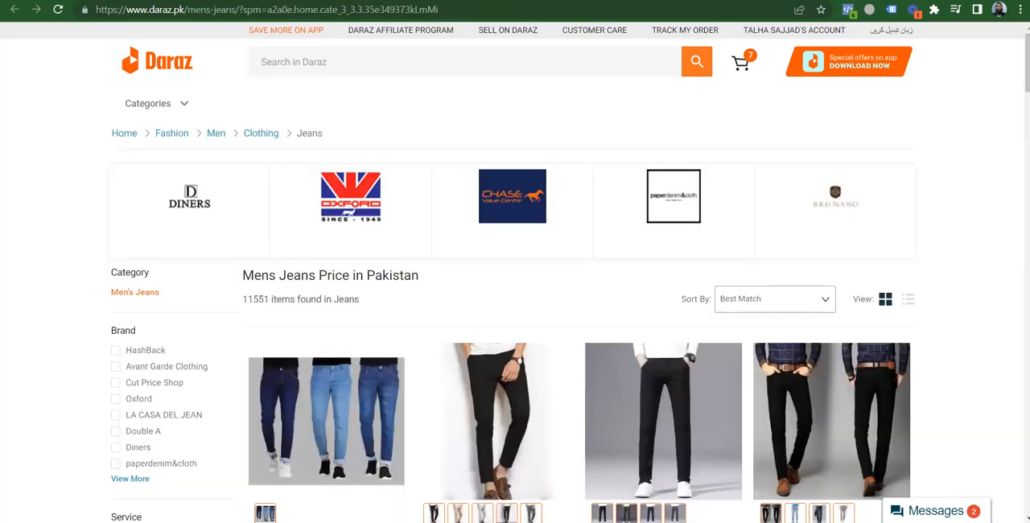
{"action": "key", "text": "ctrl+shift+Tab"}
{"action": "key", "text": "ctrl+shift+Tab"}
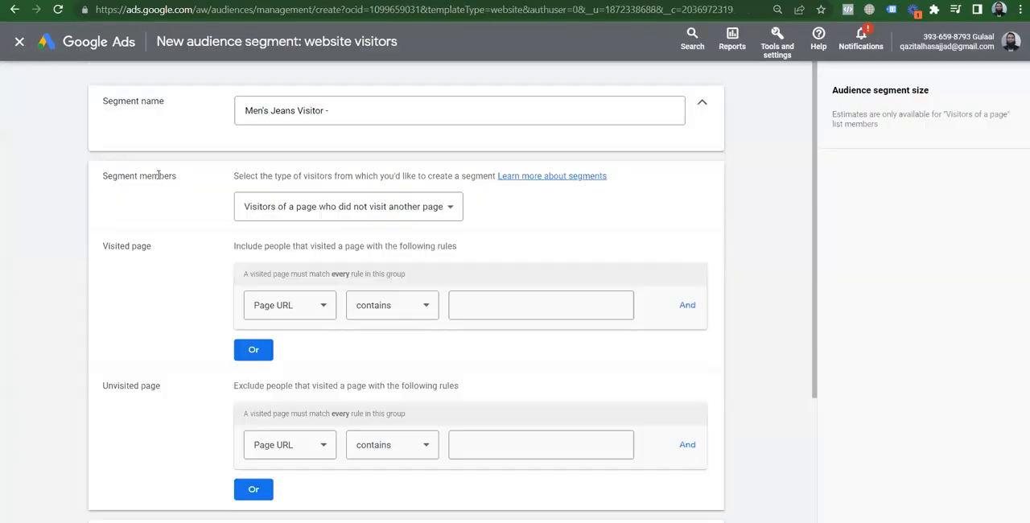
Try the "also visited another page" member type and set segment members back to "Visitors of a page"
{"action": "left_click", "coordinate": [322, 206]}
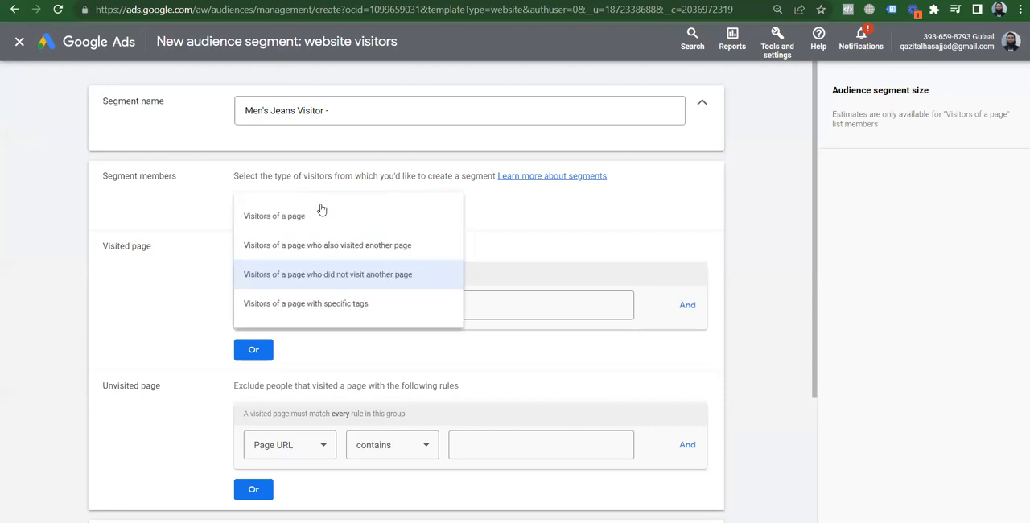
{"action": "left_click", "coordinate": [280, 244]}
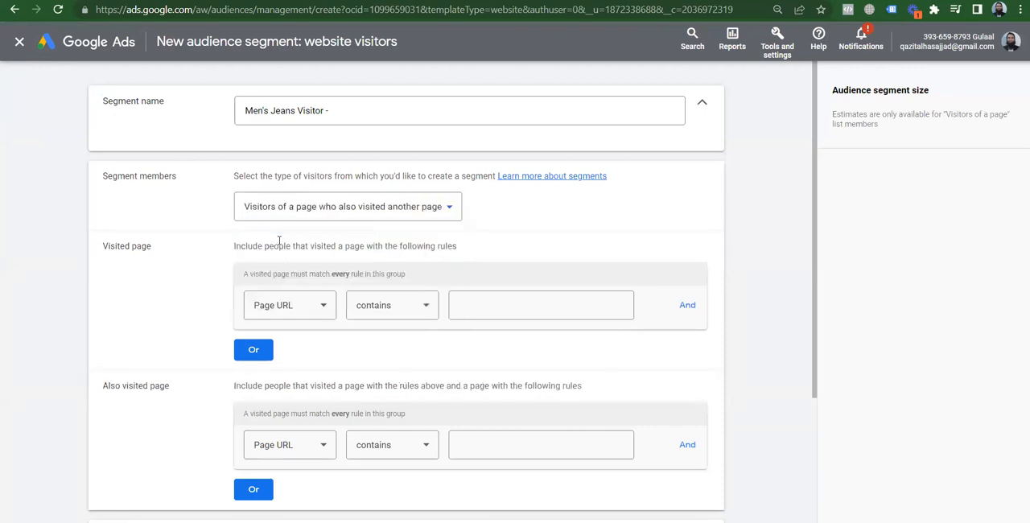
{"action": "left_click", "coordinate": [420, 211]}
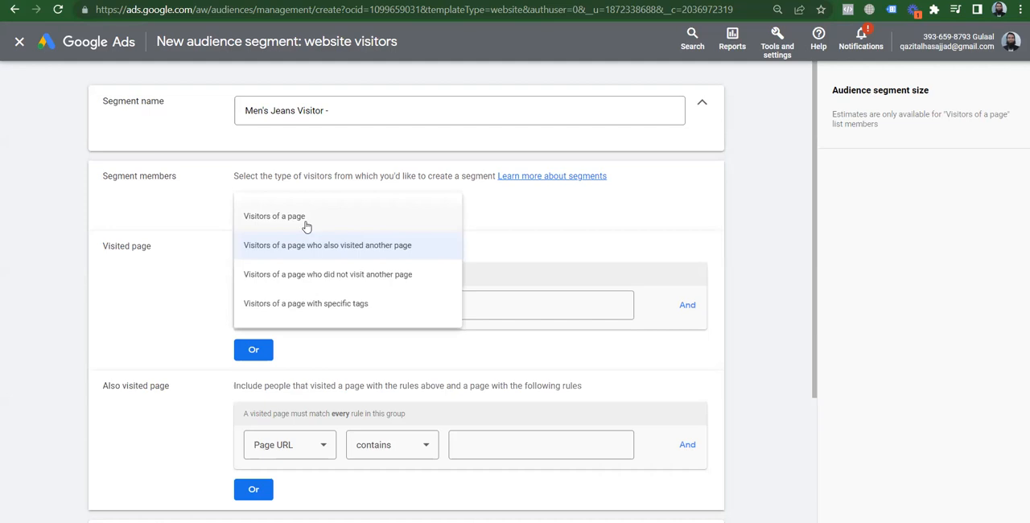
{"action": "left_click", "coordinate": [306, 225]}
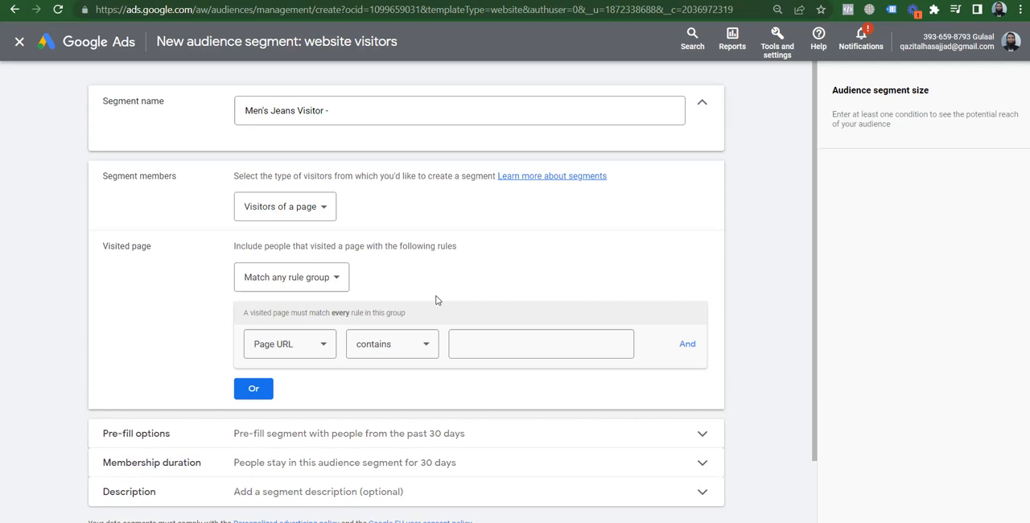
{"action": "left_click", "coordinate": [474, 111]}
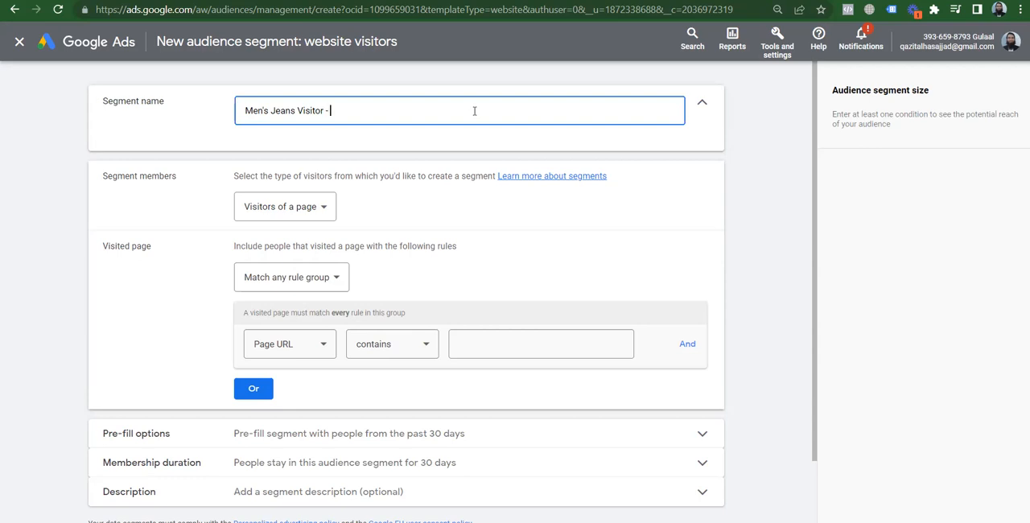
{"action": "left_click", "coordinate": [309, 1]}
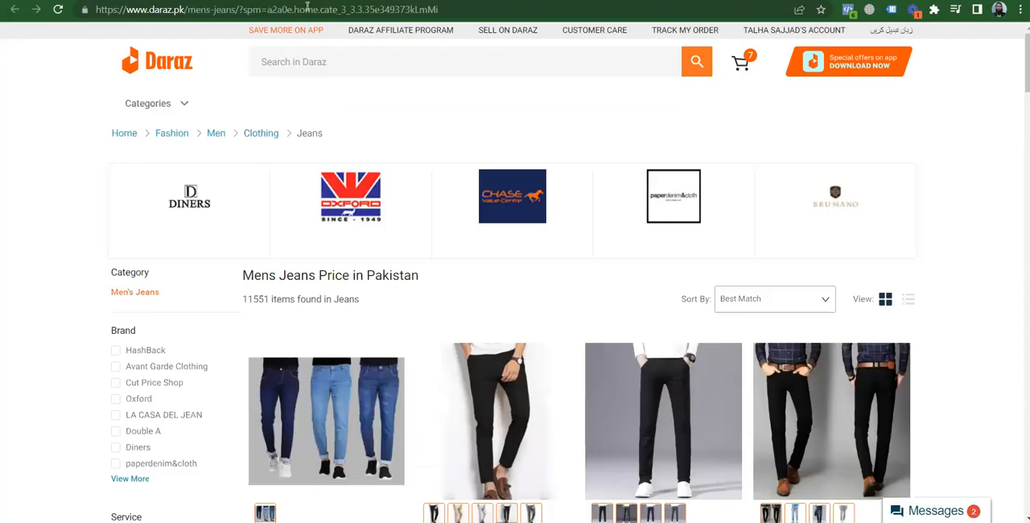
{"action": "left_click", "coordinate": [238, 9]}
{"action": "left_click_drag", "start_coordinate": [145, 6], "coordinate": [77, 11]}
{"action": "key", "text": "ctrl+c"}
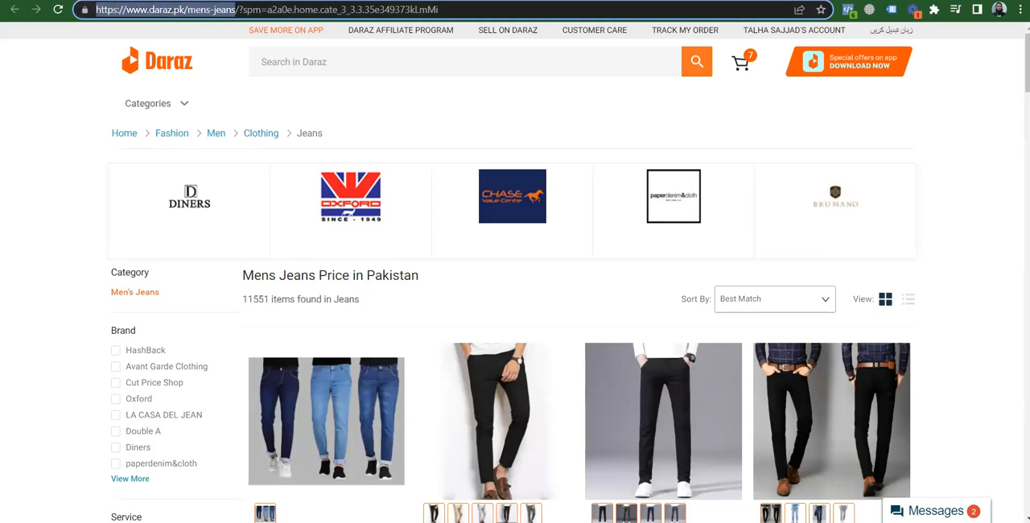
{"action": "key", "text": "ctrl+Tab"}
{"action": "left_click", "coordinate": [477, 340]}
{"action": "key", "text": "ctrl+v"}
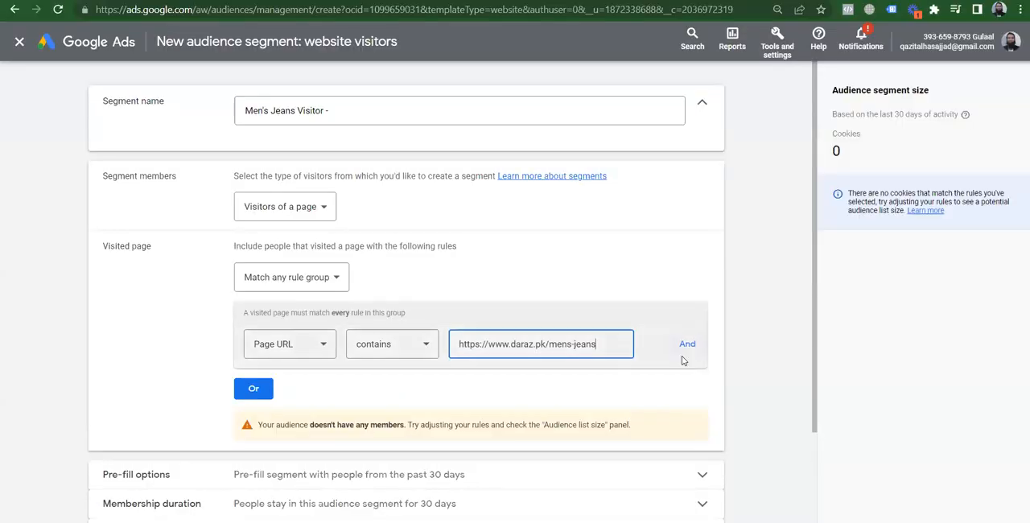
{"action": "left_click", "coordinate": [736, 339]}
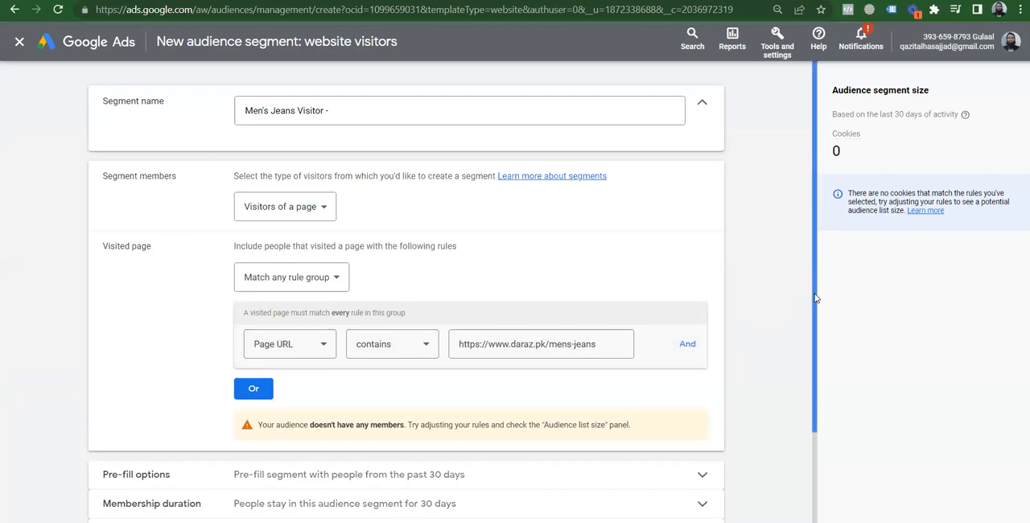
Set the segment to pre-fill with people who matched the rules within the past 30 days
{"action": "left_click_drag", "start_coordinate": [816, 299], "coordinate": [826, 418]}
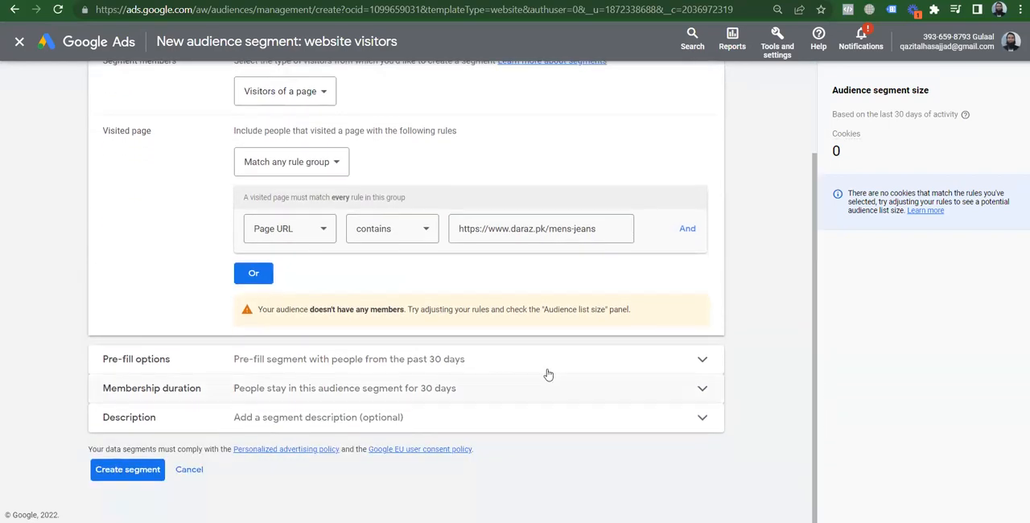
{"action": "left_click", "coordinate": [402, 369]}
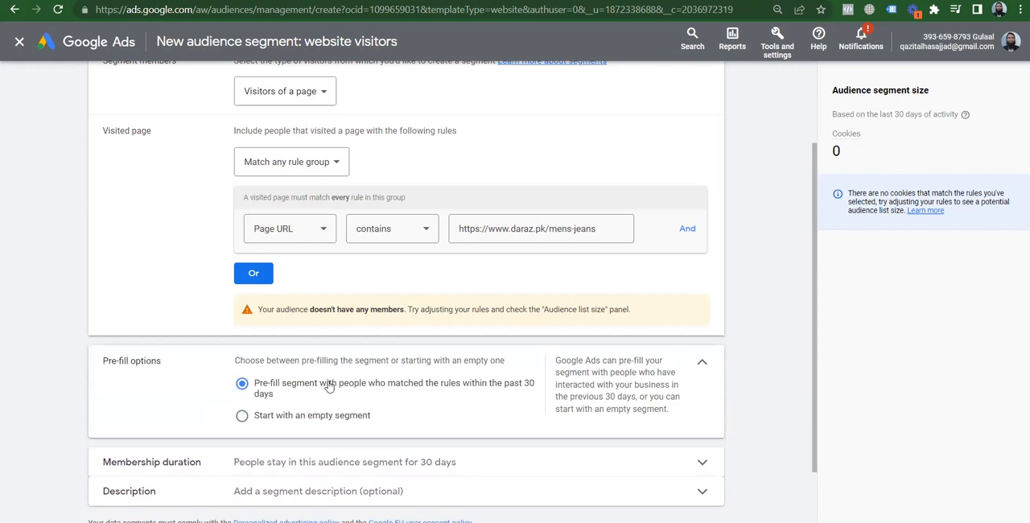
{"action": "left_click", "coordinate": [242, 417]}
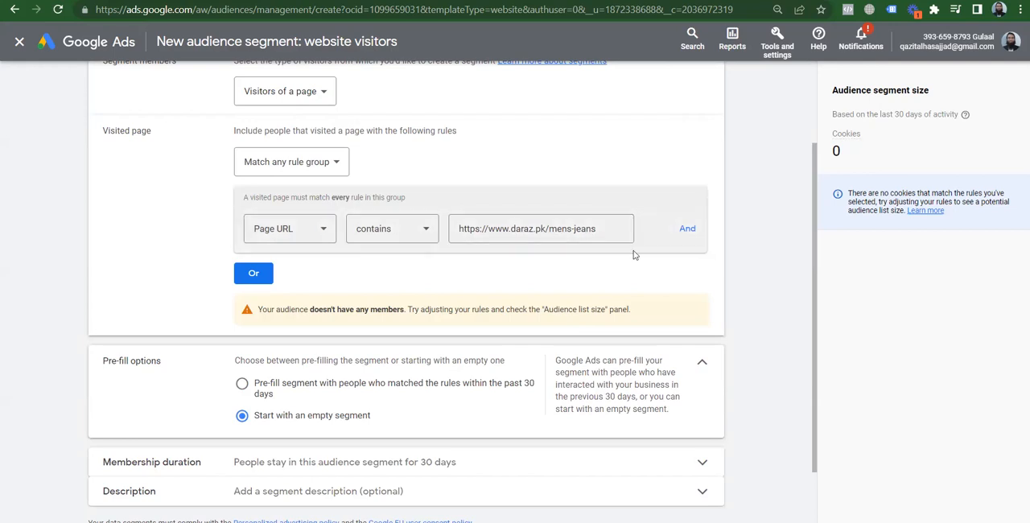
{"action": "left_click", "coordinate": [241, 385]}
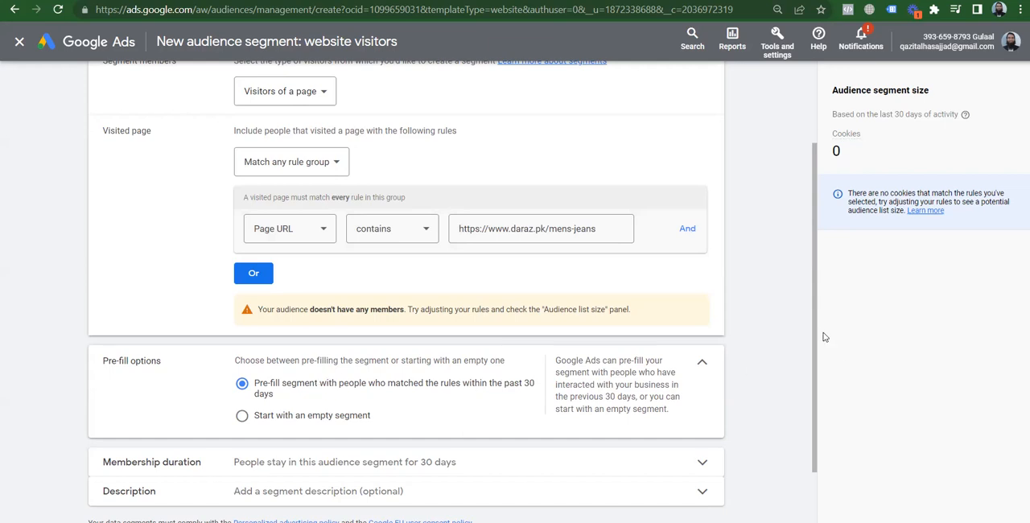
{"action": "scroll", "coordinate": [810, 386], "scroll_direction": "down", "scroll_amount": 2}
{"action": "scroll", "coordinate": [810, 385], "scroll_direction": "down", "scroll_amount": 1}
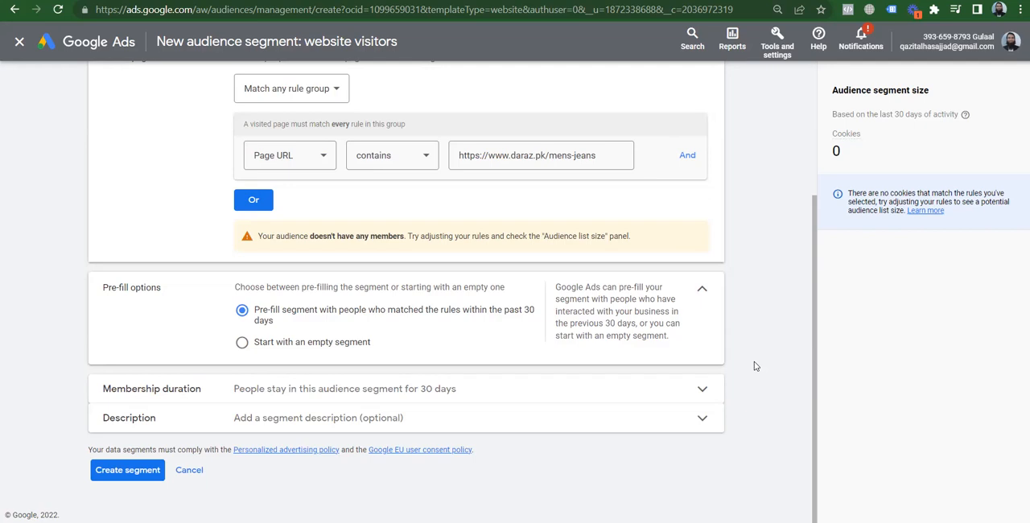
Try a membership duration of 540 days, and set it back to 30 days
{"action": "left_click", "coordinate": [462, 391]}
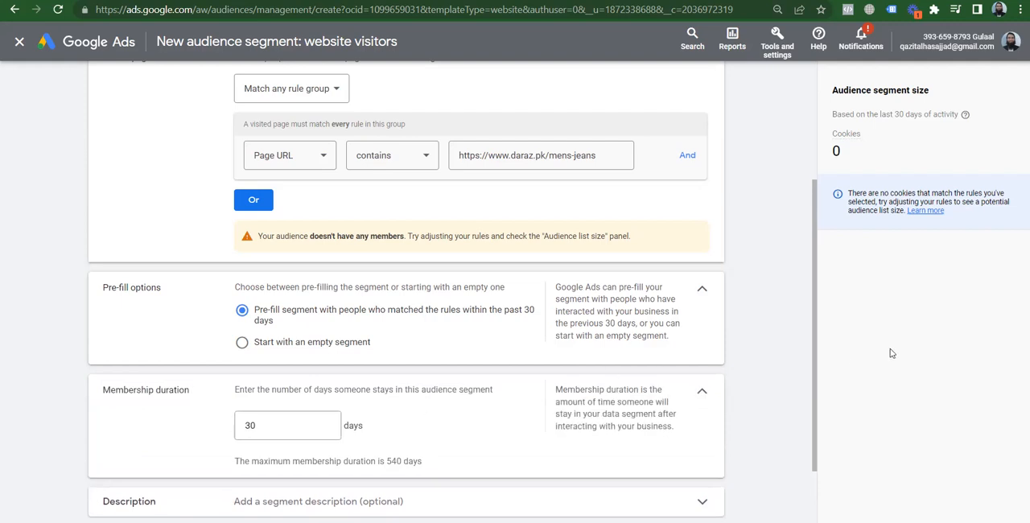
{"action": "mouse_move", "coordinate": [816, 314]}
{"action": "left_mouse_down"}
{"action": "mouse_move", "coordinate": [812, 208]}
{"action": "mouse_move", "coordinate": [800, 249]}
{"action": "mouse_move", "coordinate": [821, 328]}
{"action": "left_mouse_up"}
{"action": "double_click", "coordinate": [265, 393]}
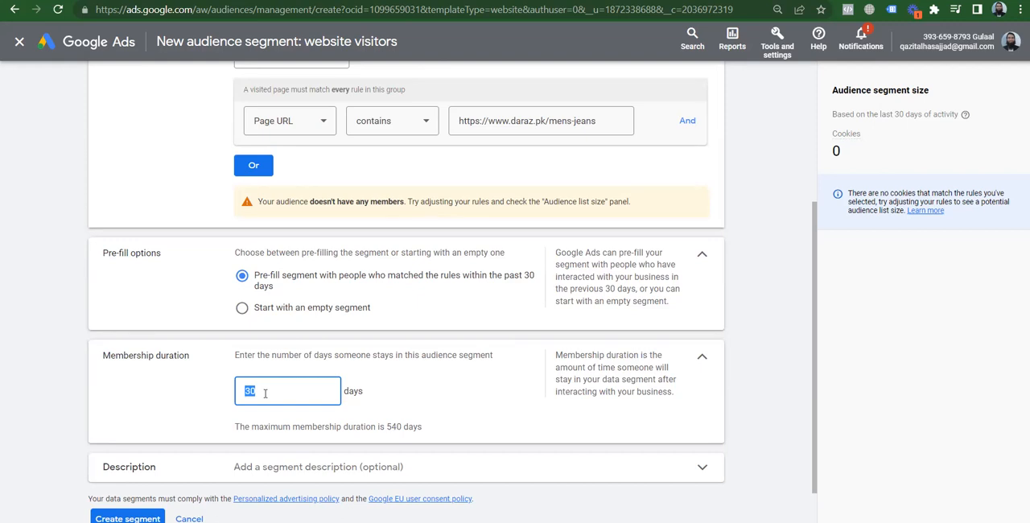
{"action": "type", "text": "540"}
{"action": "double_click", "coordinate": [285, 390]}
{"action": "type", "text": "30"}
{"action": "left_click", "coordinate": [767, 359]}
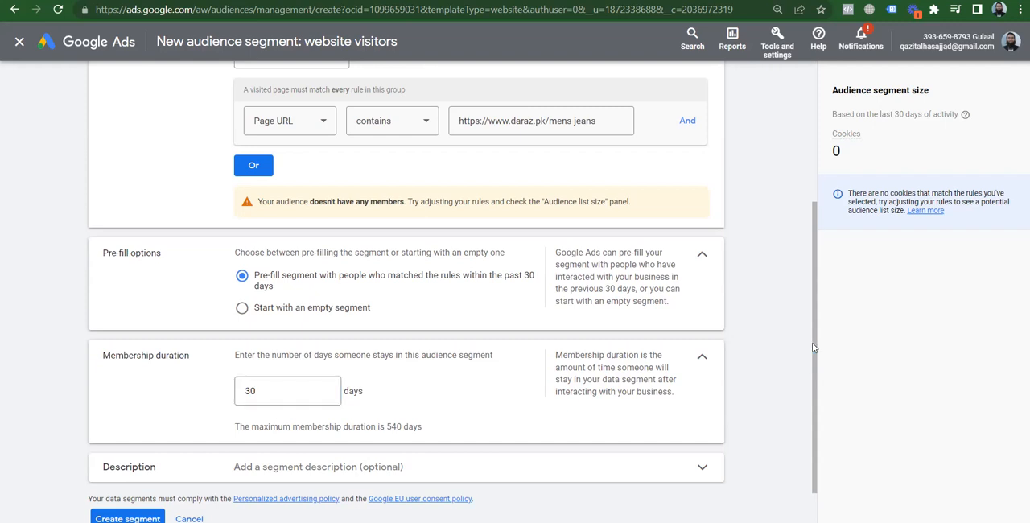
Complete the segment name as "Men's Jeans Visitor - Last 30 Days"
{"action": "scroll", "coordinate": [814, 351], "scroll_direction": "up", "scroll_amount": 3}
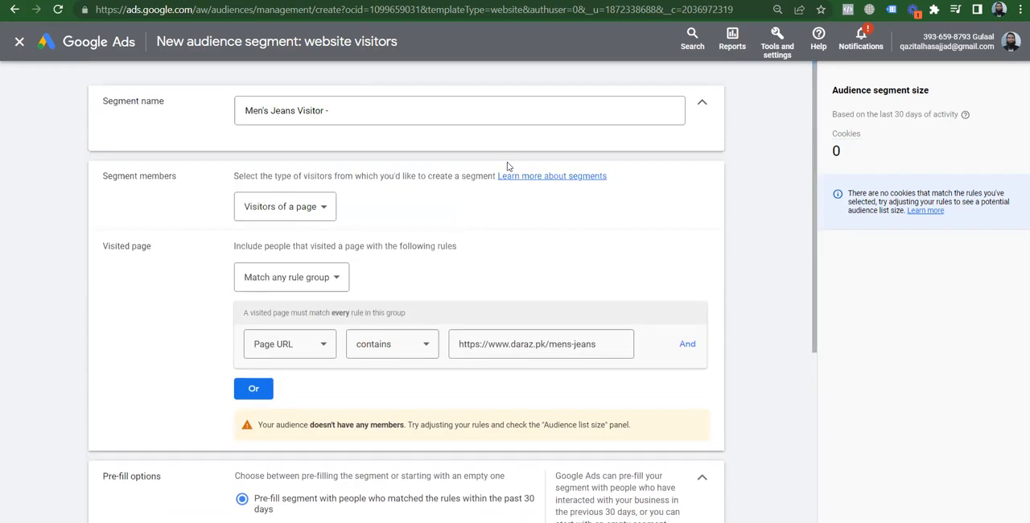
{"action": "left_click", "coordinate": [432, 106]}
{"action": "type", "text": "30 Days"}
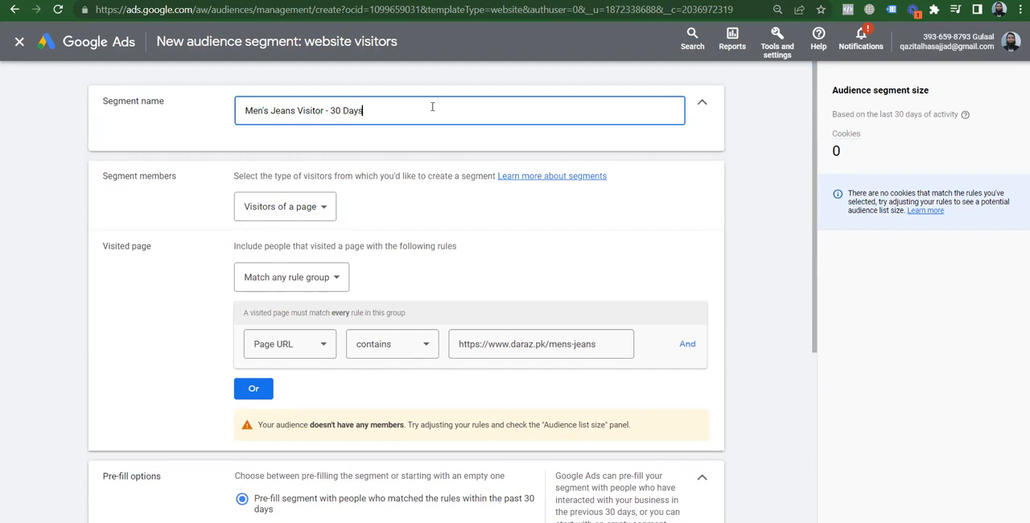
{"action": "key", "text": "Left"}
{"action": "key", "text": "Left"}
{"action": "key", "text": "Left"}
{"action": "key", "text": "Left"}
{"action": "key", "text": "Left"}
{"action": "key", "text": "Left"}
{"action": "type", "text": "Last"}
{"action": "left_click", "coordinate": [758, 166]}
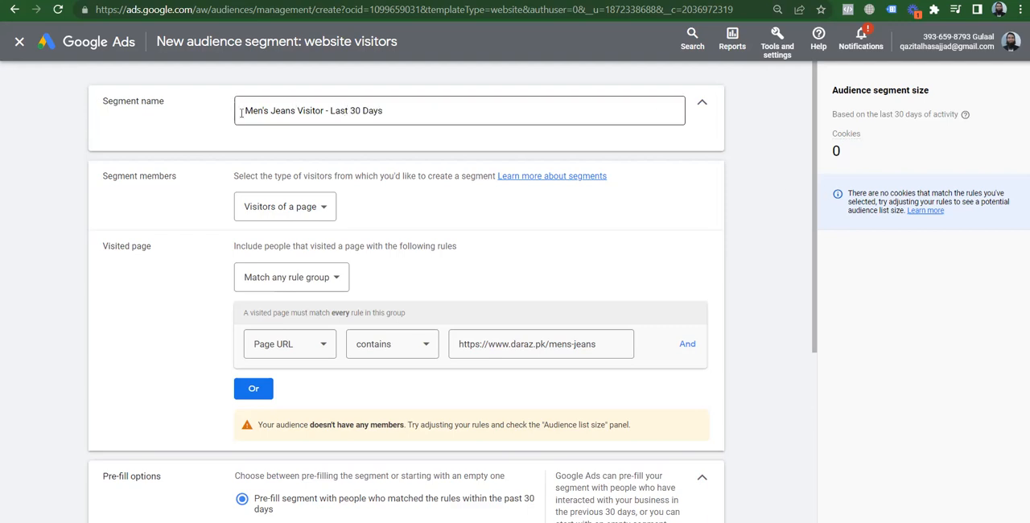
{"action": "left_click", "coordinate": [397, 109]}
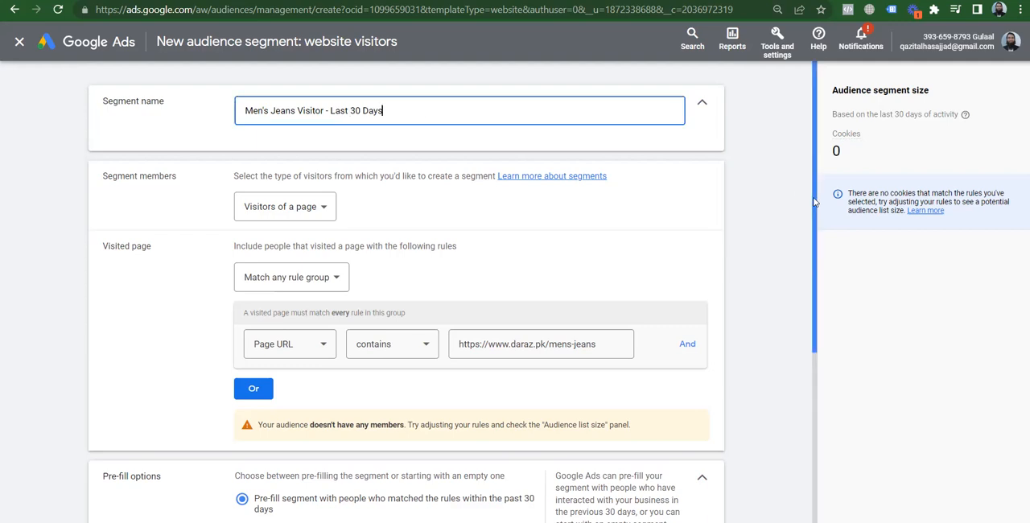
Add the description "Men's Jeans Visitor of Last 30 Days" and create the segment
{"action": "scroll", "coordinate": [766, 359], "scroll_direction": "down", "scroll_amount": 3}
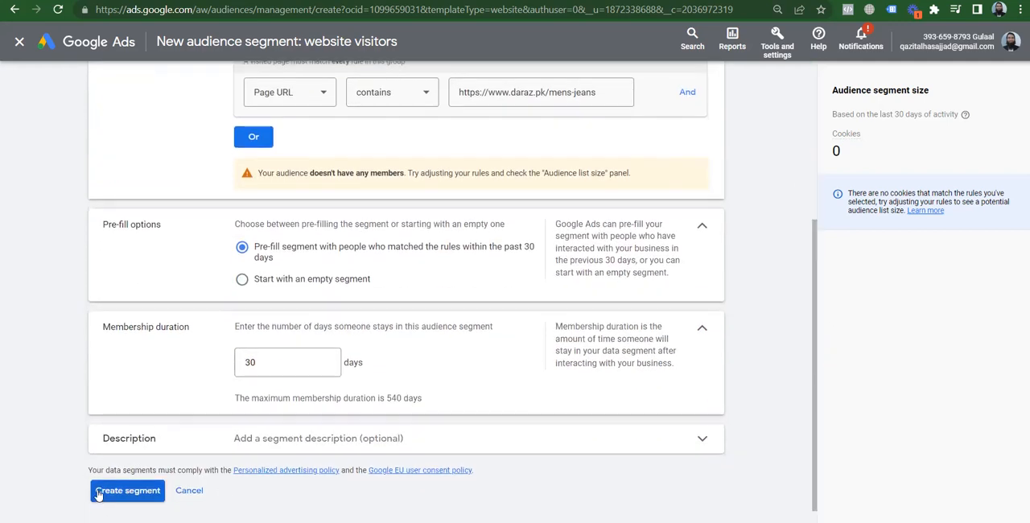
{"action": "left_click", "coordinate": [315, 439]}
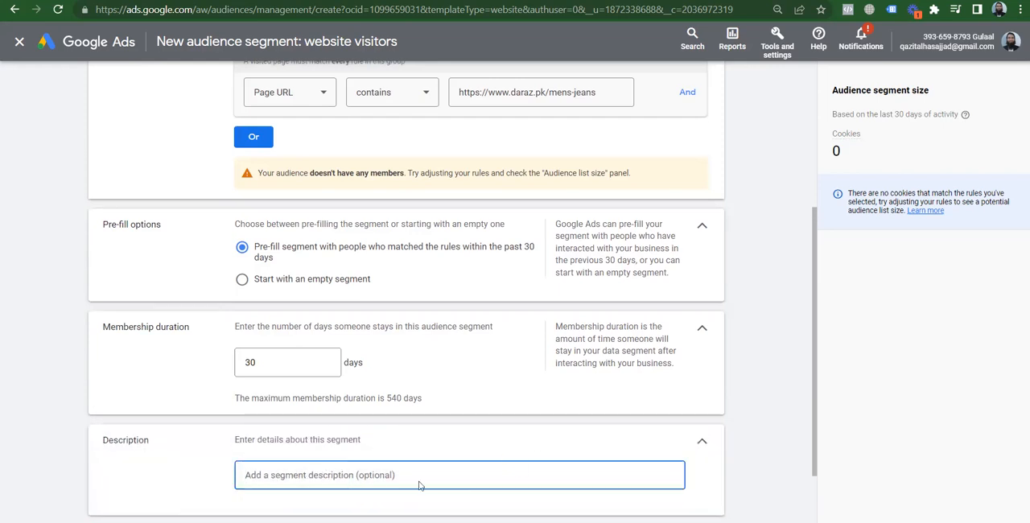
{"action": "type", "text": "Men"}
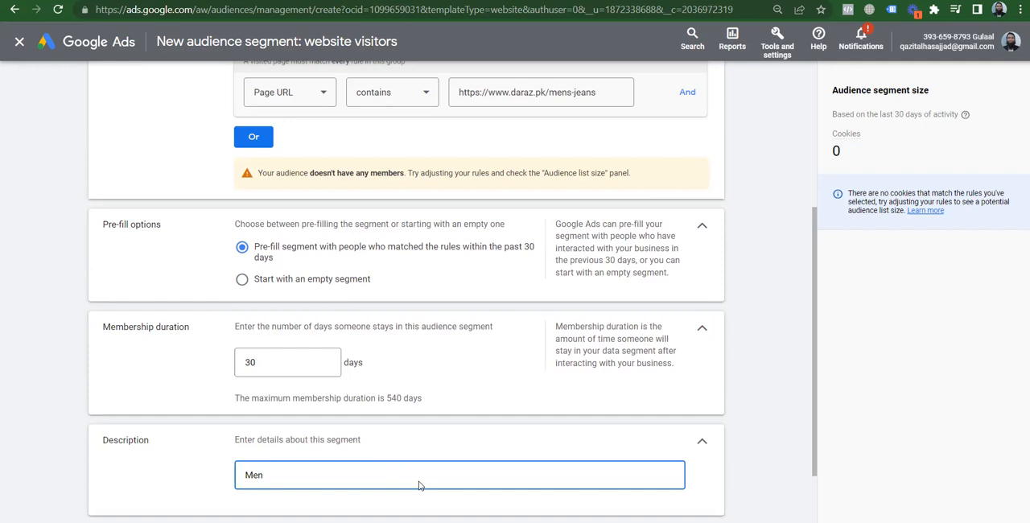
{"action": "type", "text": "'s Jeans Visitor of Last 30"}
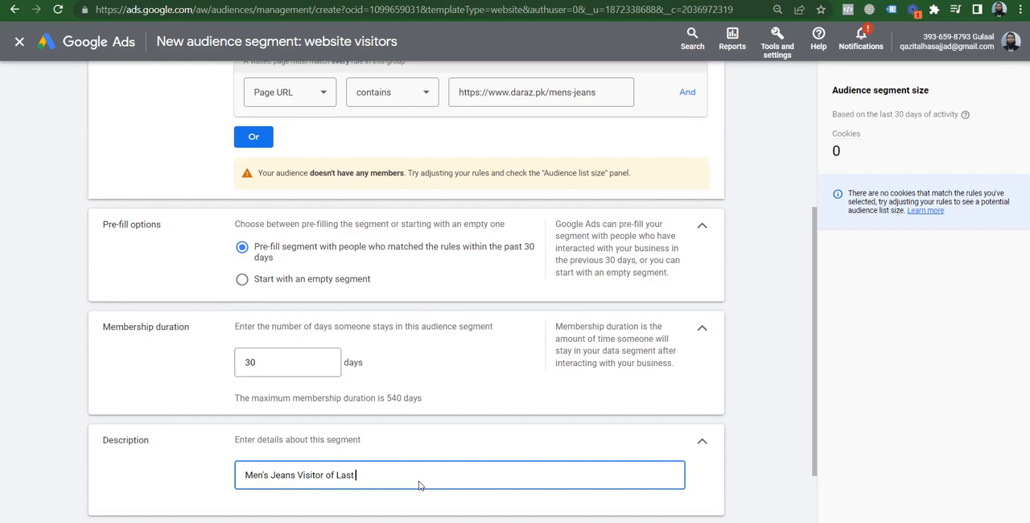
{"action": "type", "text": " Days"}
{"action": "scroll", "coordinate": [814, 338], "scroll_direction": "down", "scroll_amount": 2}
{"action": "left_click", "coordinate": [111, 473]}
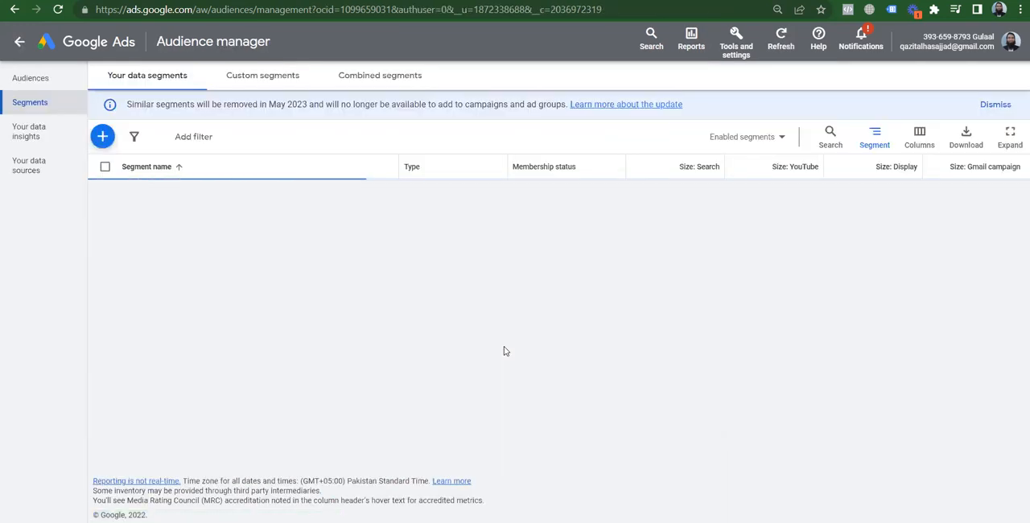
Select the "Men's Jeans Visitor - Last 30 Days" segment and check its edit and rename options without changing anything
{"action": "mouse_move", "coordinate": [194, 223]}
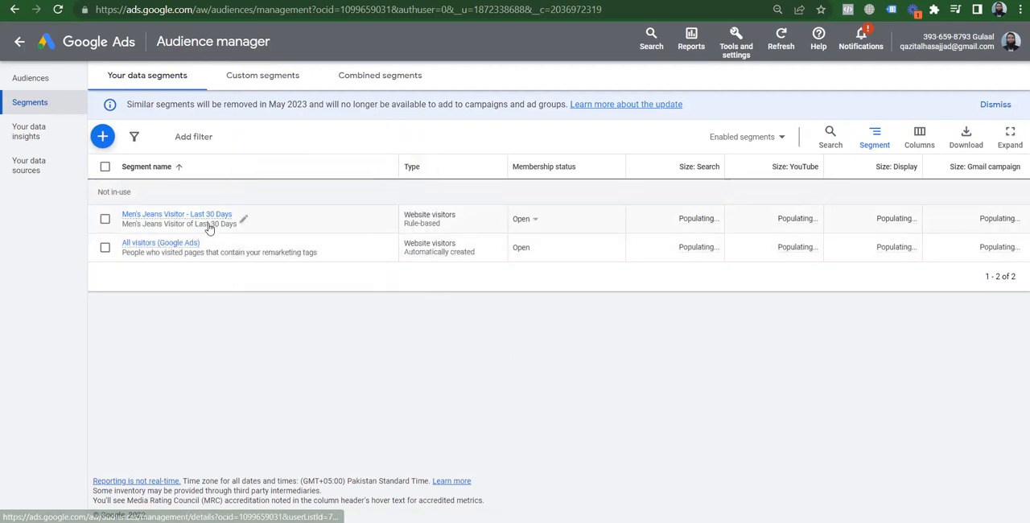
{"action": "left_click", "coordinate": [105, 221]}
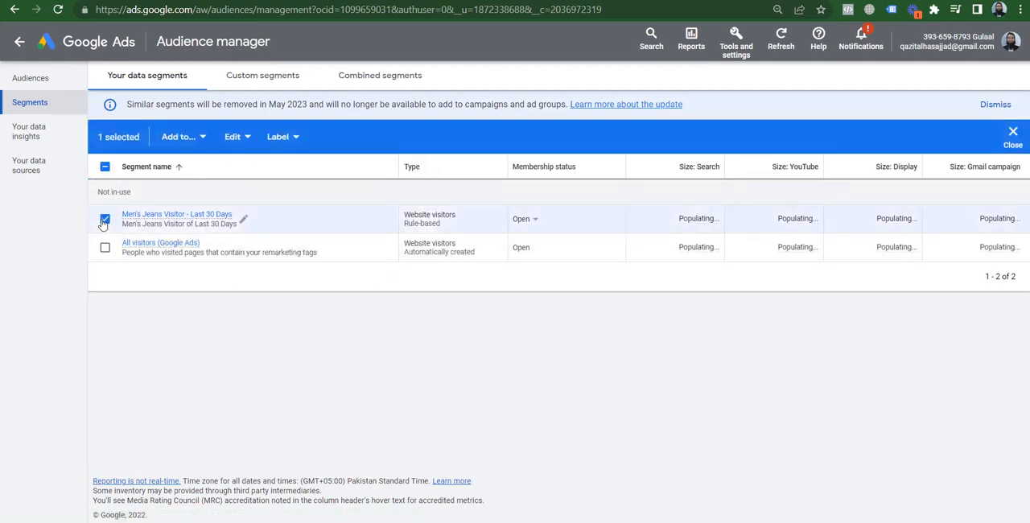
{"action": "left_click", "coordinate": [250, 138]}
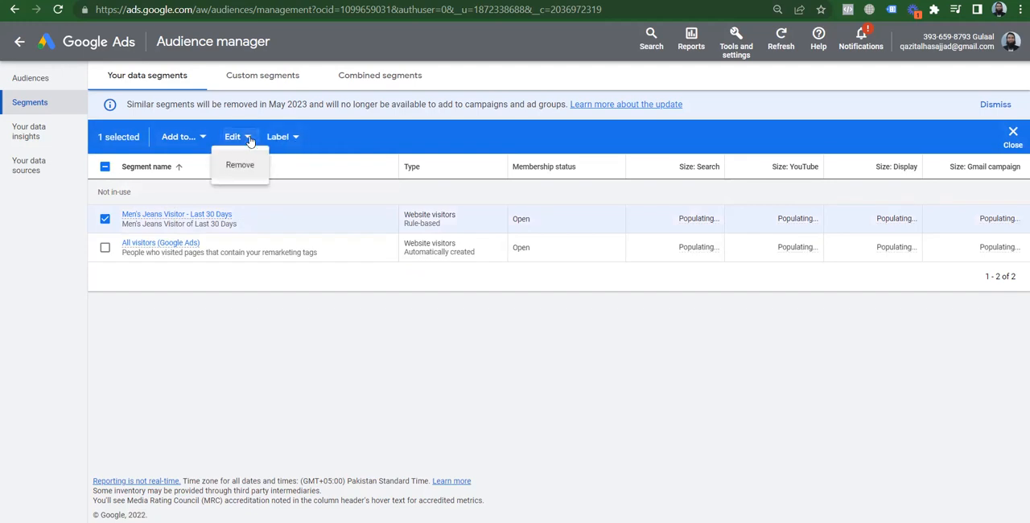
{"action": "left_click", "coordinate": [281, 320]}
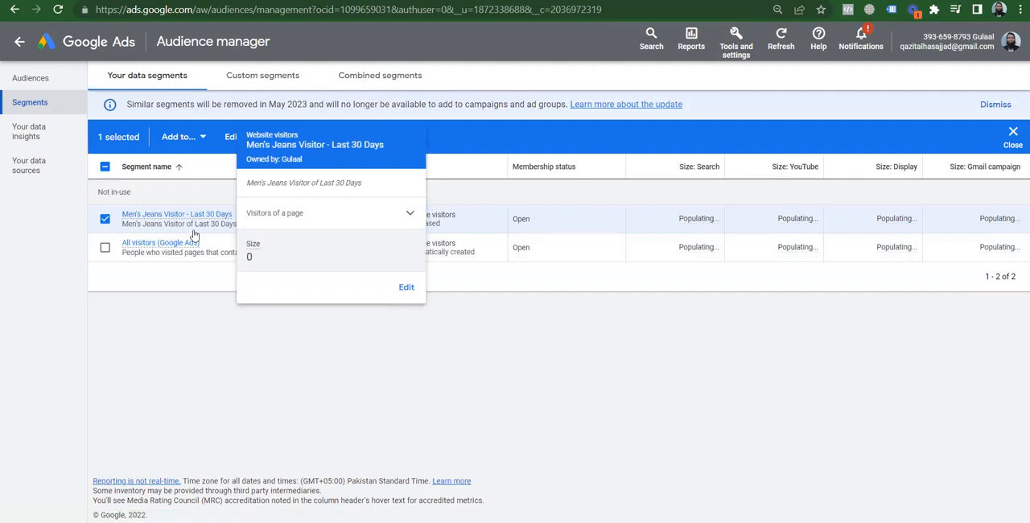
{"action": "left_click", "coordinate": [245, 219]}
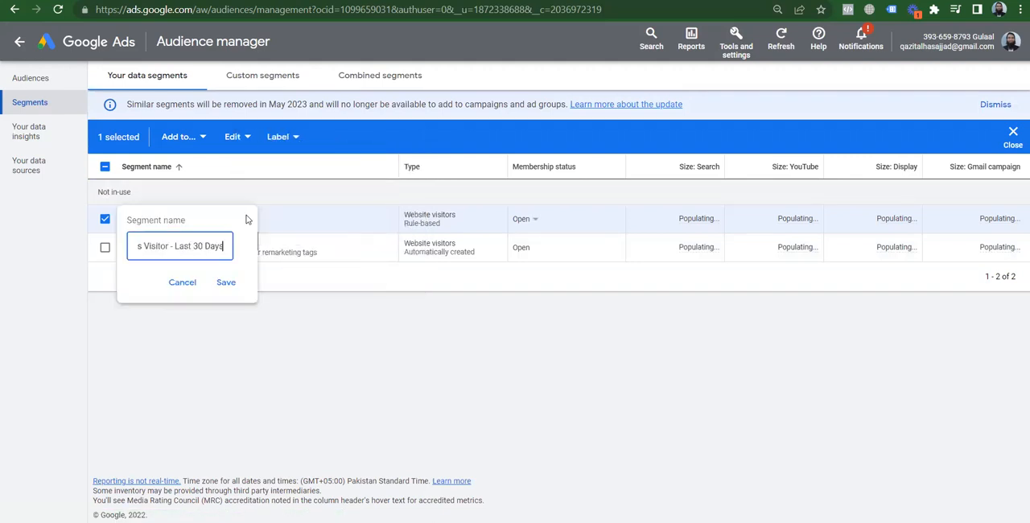
{"action": "left_click", "coordinate": [181, 282]}
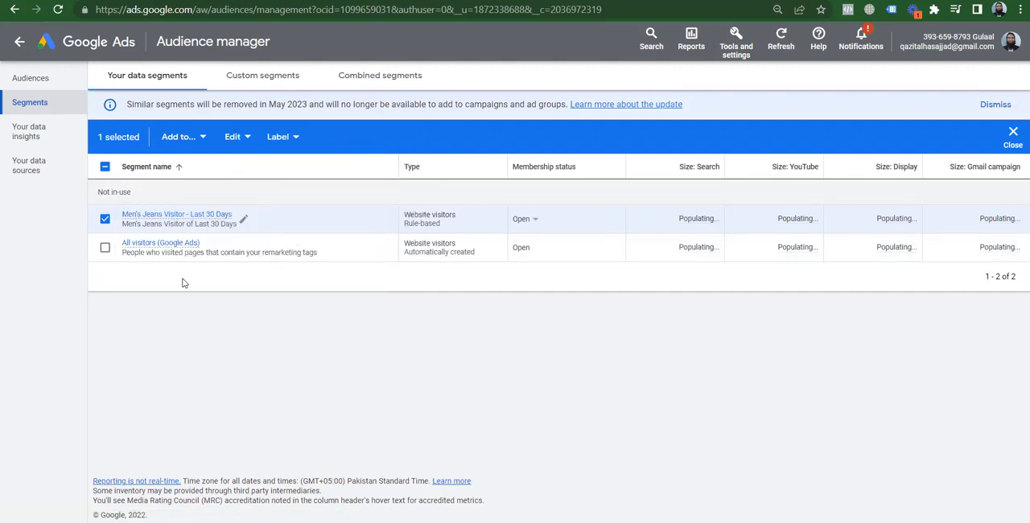
Review the details page of the "Men's Jeans Visitor - Last 30 Days" segment and return to the audience lists
{"action": "left_click", "coordinate": [175, 216]}
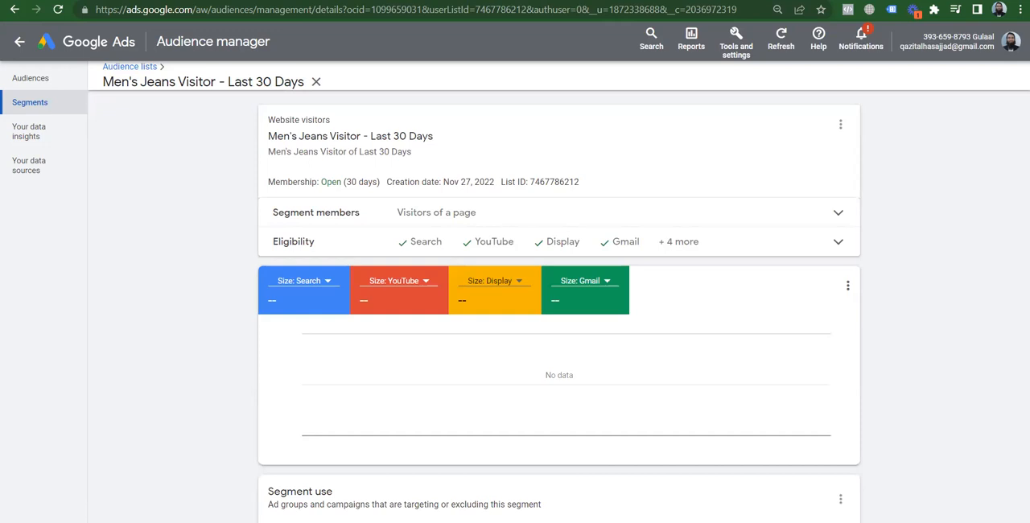
{"action": "scroll", "coordinate": [942, 223], "scroll_direction": "down", "scroll_amount": 3}
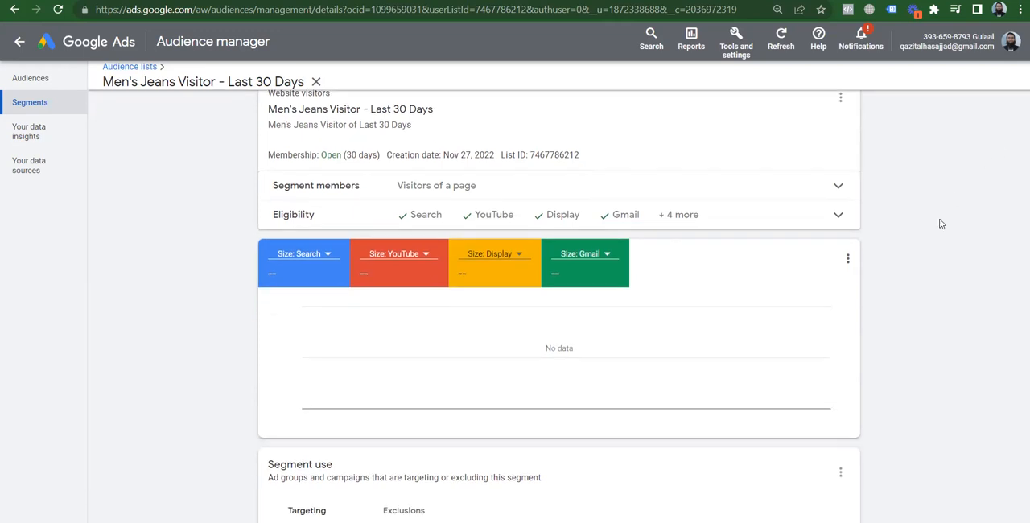
{"action": "scroll", "coordinate": [941, 224], "scroll_direction": "up", "scroll_amount": 3}
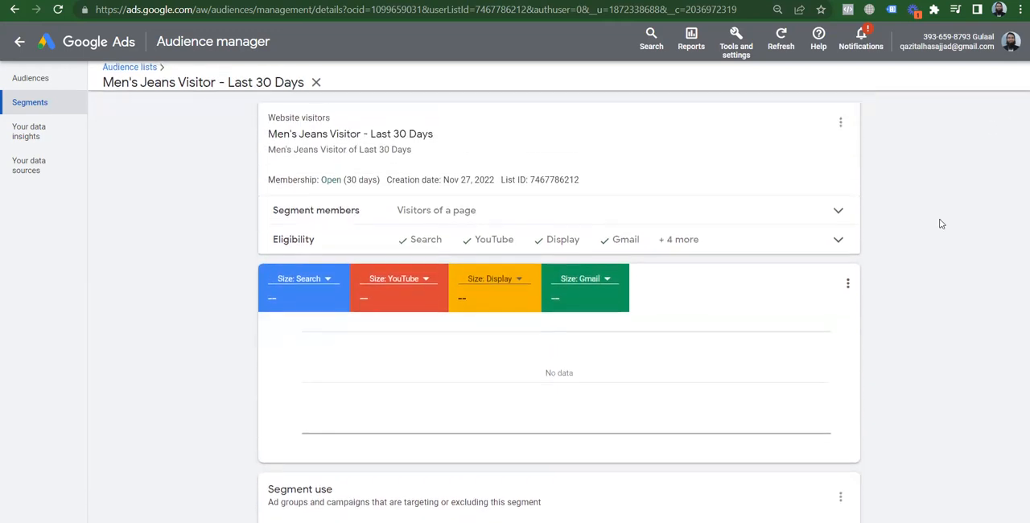
{"action": "left_click", "coordinate": [129, 69]}
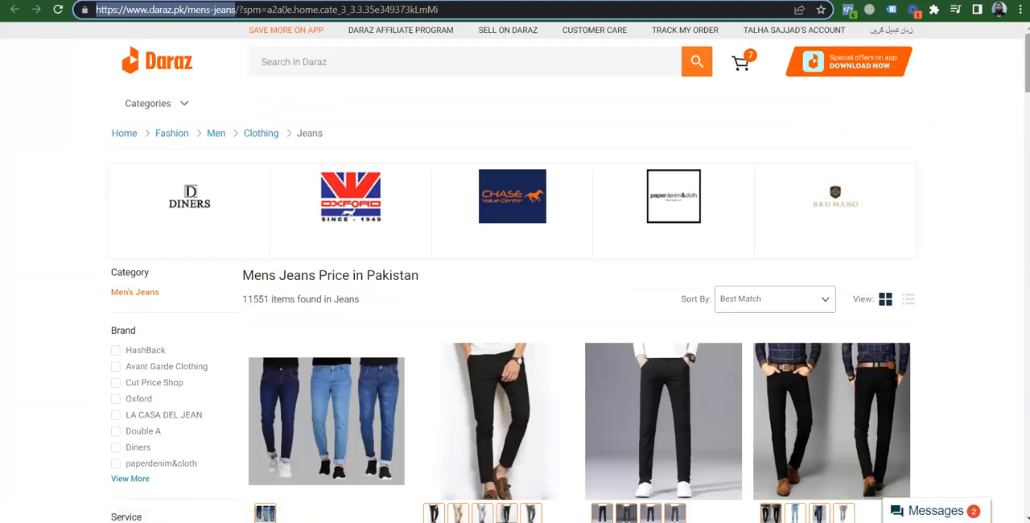
Add "Stretchable Jeans for Men | Best Selling Pants for Men" from the Daraz men's jeans page to the cart and open the cart
{"action": "scroll", "coordinate": [771, 199], "scroll_direction": "down", "scroll_amount": 4}
{"action": "scroll", "coordinate": [771, 199], "scroll_direction": "up", "scroll_amount": 1}
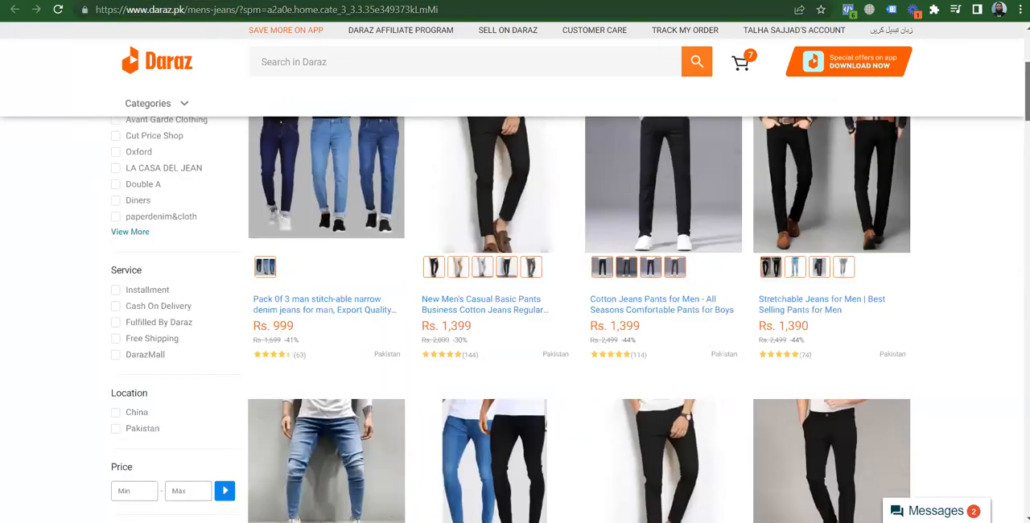
{"action": "left_click", "coordinate": [771, 199]}
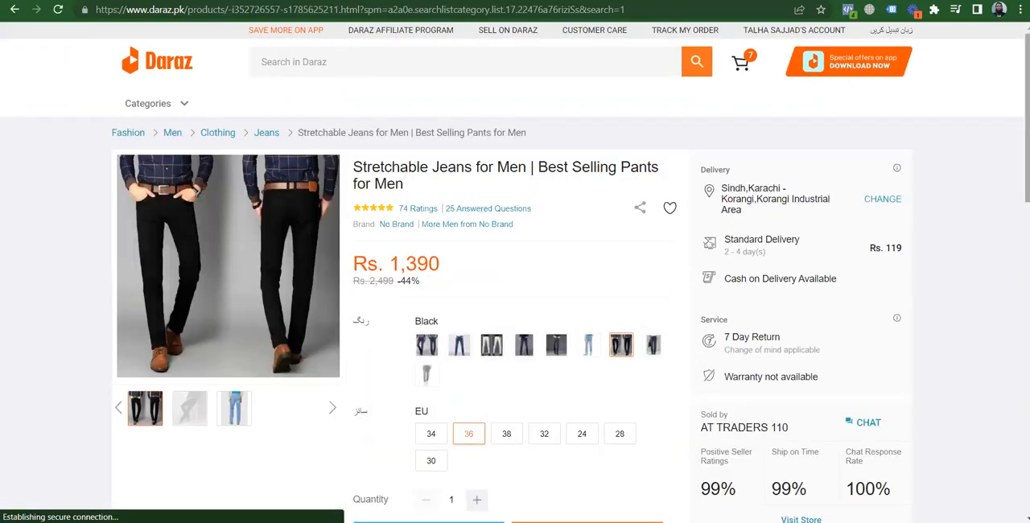
{"action": "scroll", "coordinate": [957, 161], "scroll_direction": "down", "scroll_amount": 1}
{"action": "scroll", "coordinate": [478, 259], "scroll_direction": "down", "scroll_amount": 2}
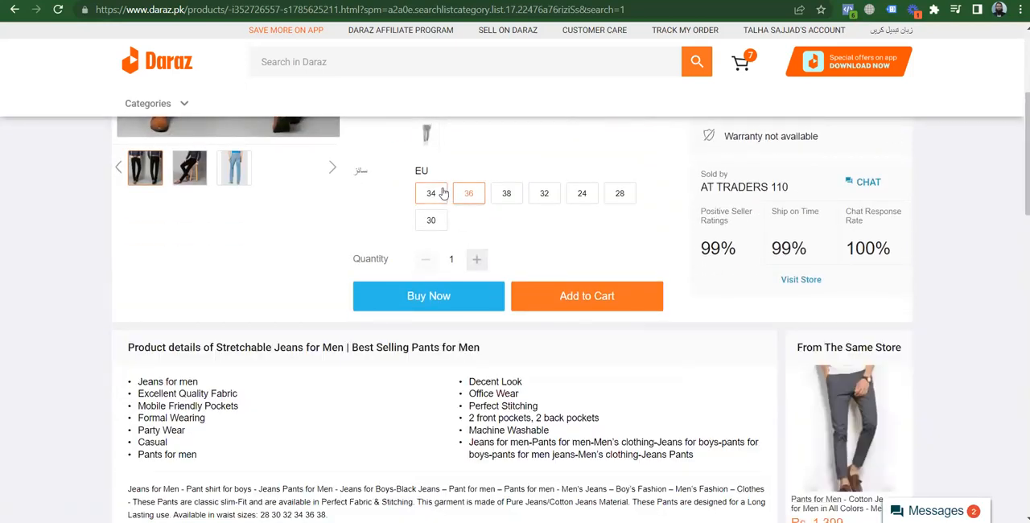
{"action": "left_click", "coordinate": [612, 302]}
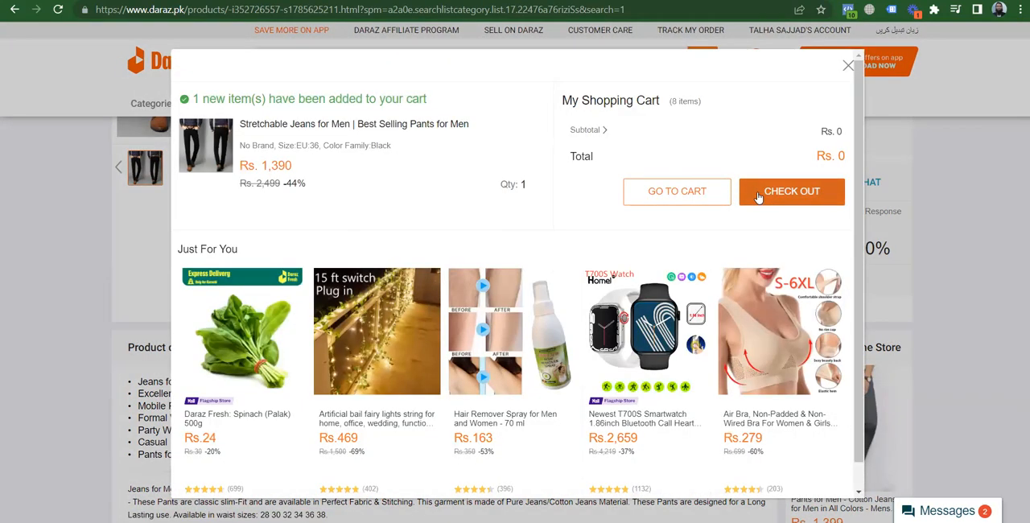
{"action": "left_click", "coordinate": [677, 197]}
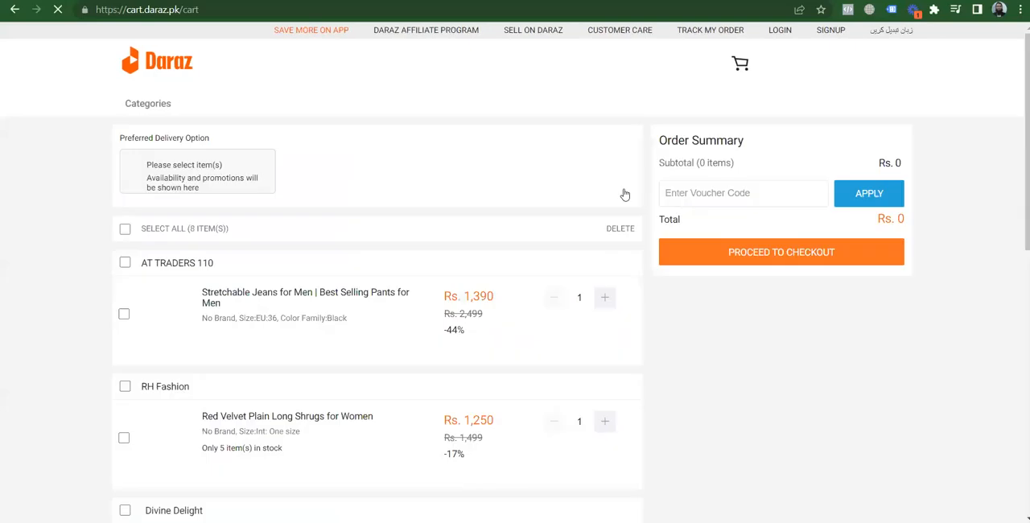
Copy the Daraz cart page URL into the untitled Notepad note, replacing its text, and label it "Cart:"
{"action": "left_click", "coordinate": [224, 11]}
{"action": "key", "text": "ctrl+c"}
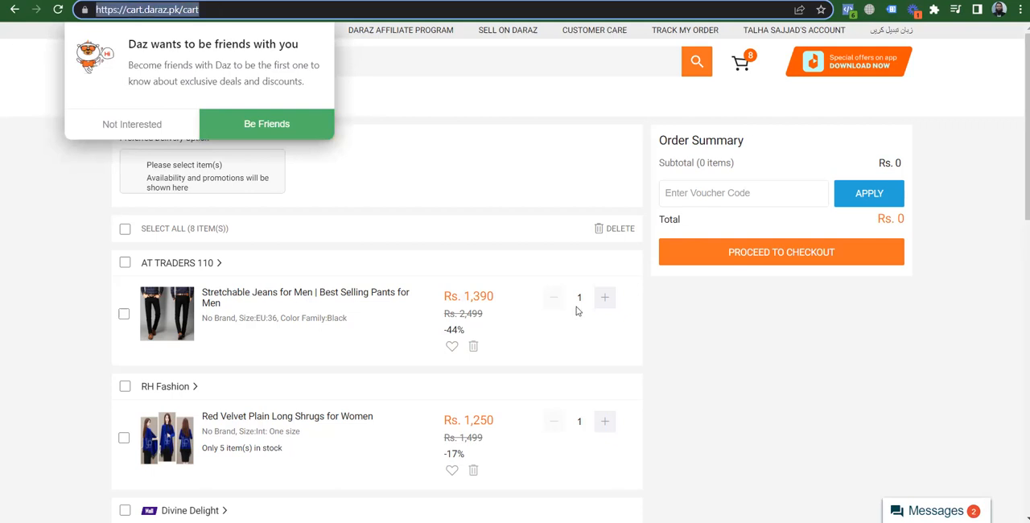
{"action": "left_click", "coordinate": [607, 522]}
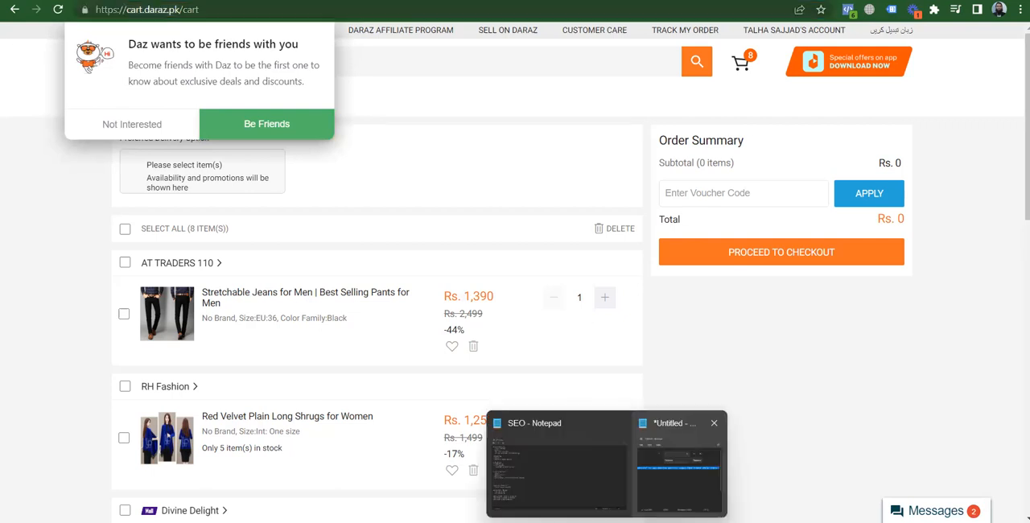
{"action": "left_click", "coordinate": [667, 483]}
{"action": "left_click", "coordinate": [361, 71]}
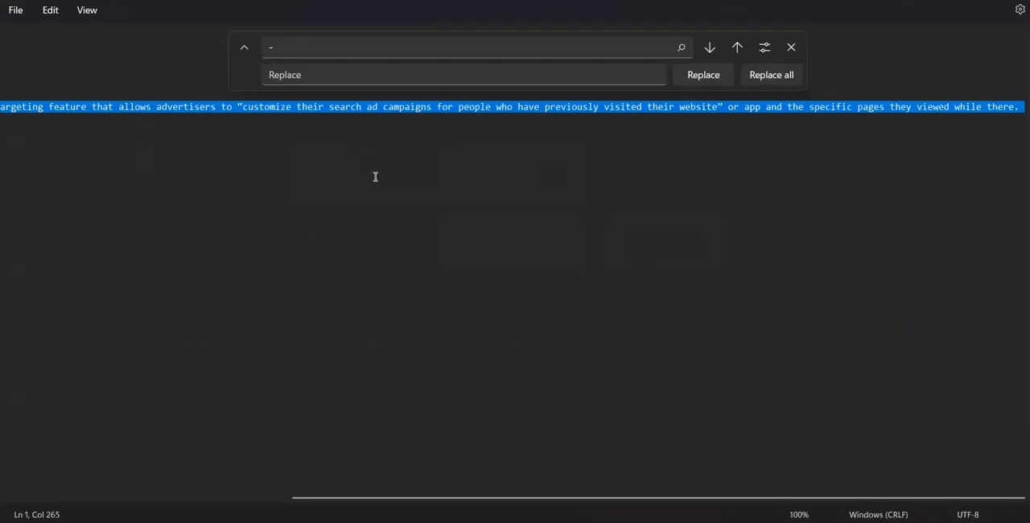
{"action": "key", "text": "ctrl+v"}
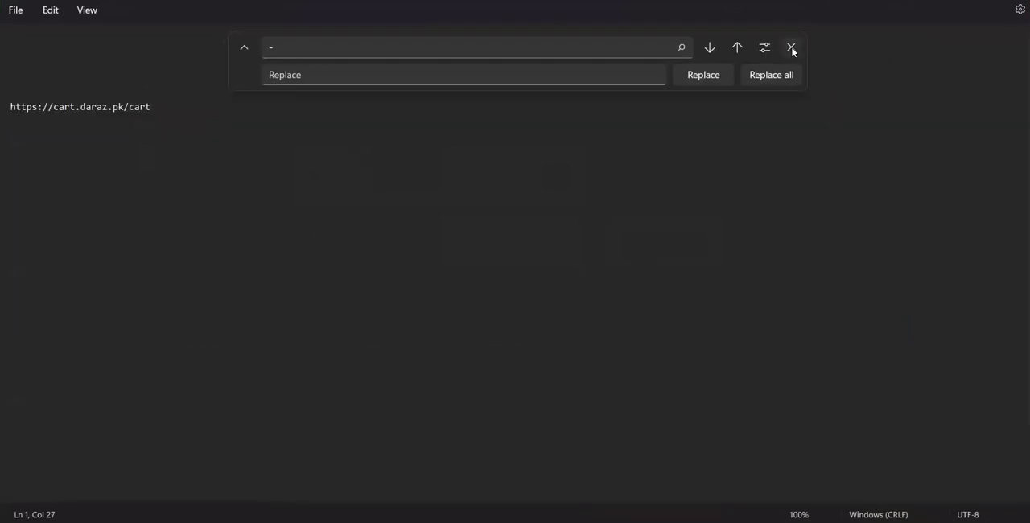
{"action": "left_click", "coordinate": [792, 47]}
{"action": "left_click", "coordinate": [11, 40]}
{"action": "type", "text": "Cart:"}
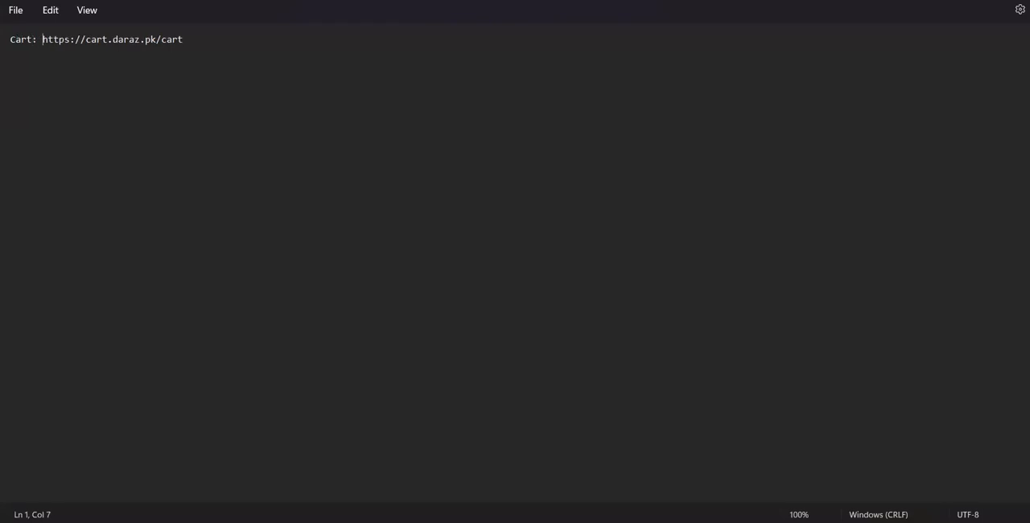
Switch to the Daraz cart, select the "Stretchable Jeans for Men" item and proceed to checkout
{"action": "key", "text": "alt+Tab"}
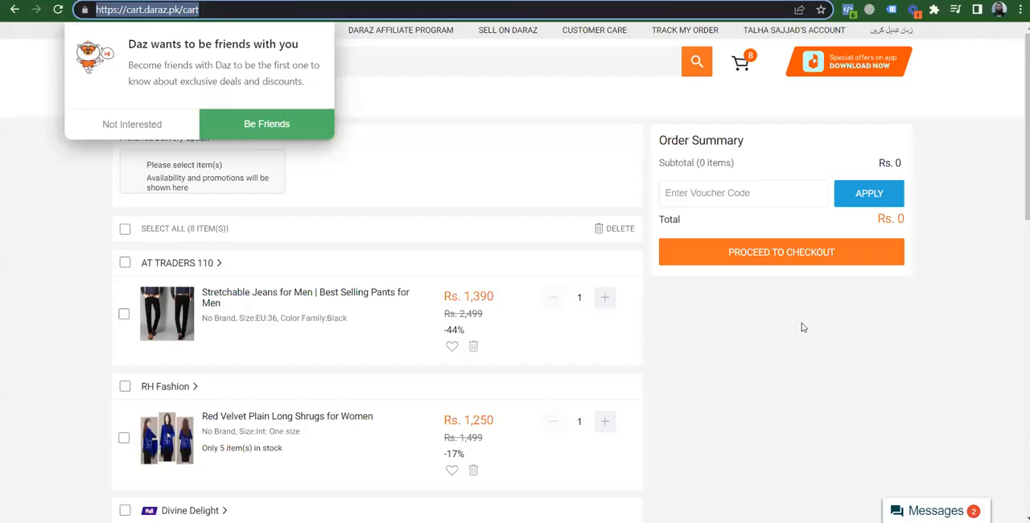
{"action": "left_click", "coordinate": [828, 330]}
{"action": "left_click", "coordinate": [124, 314]}
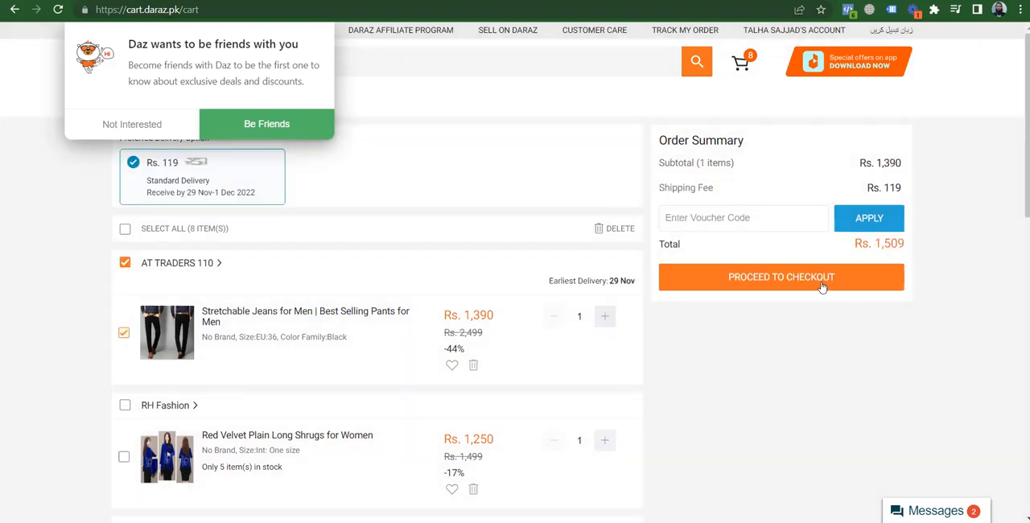
{"action": "left_click", "coordinate": [805, 279]}
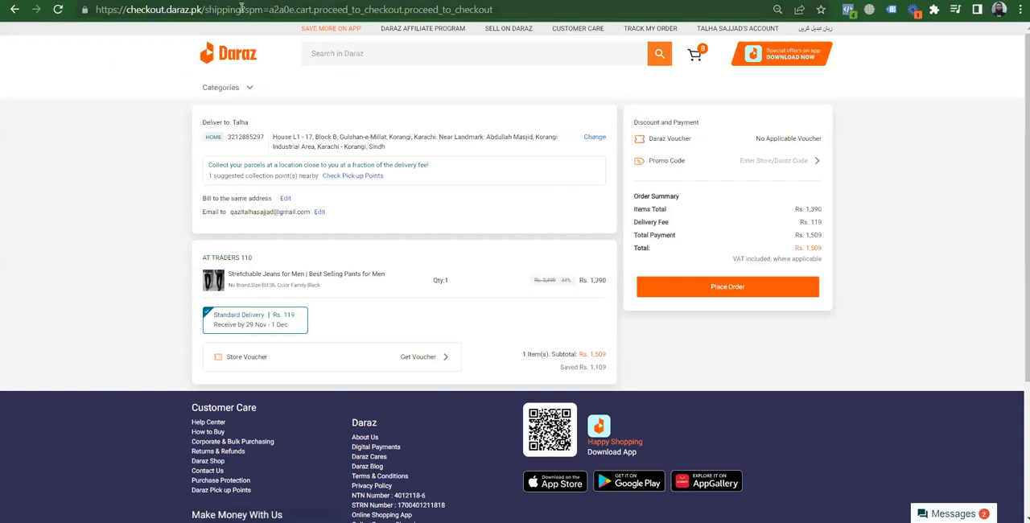
{"action": "left_click_drag", "start_coordinate": [243, 9], "coordinate": [96, 10]}
{"action": "key", "text": "ctrl+c"}
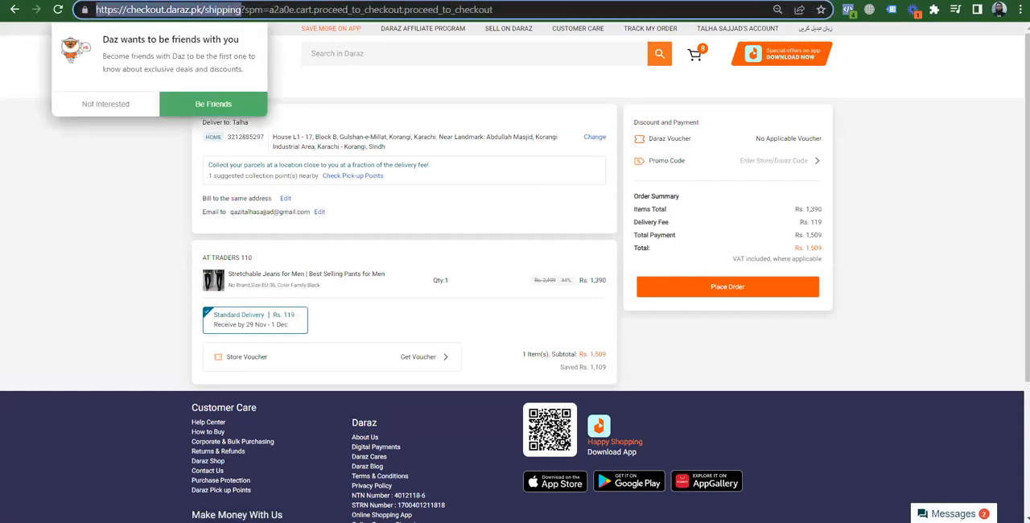
{"action": "key", "text": "alt+Tab"}
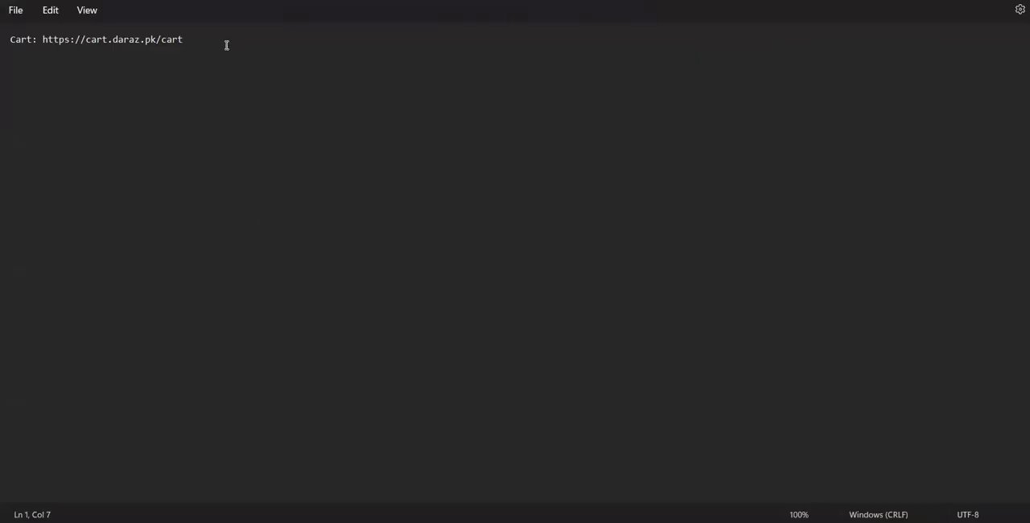
{"action": "key", "text": "Return"}
{"action": "type", "text": "Sg"}
{"action": "key", "text": "BackSpace"}
{"action": "type", "text": "hipping:"}
{"action": "key", "text": "ctrl+v"}
{"action": "key", "text": "Return"}
Return to the Daraz checkout page and decline the "Daz wants to be friends with you" prompt
{"action": "key", "text": "alt+Tab"}
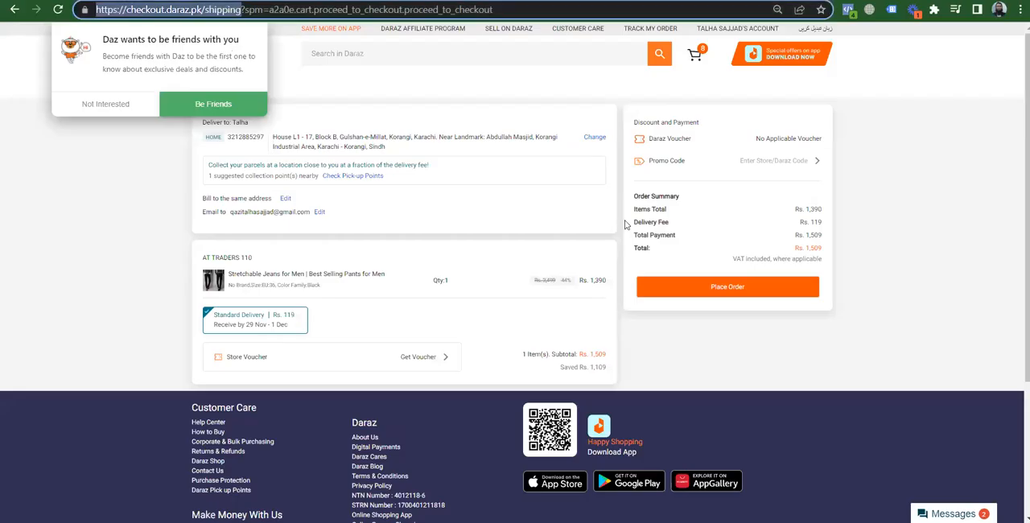
{"action": "left_click", "coordinate": [740, 318]}
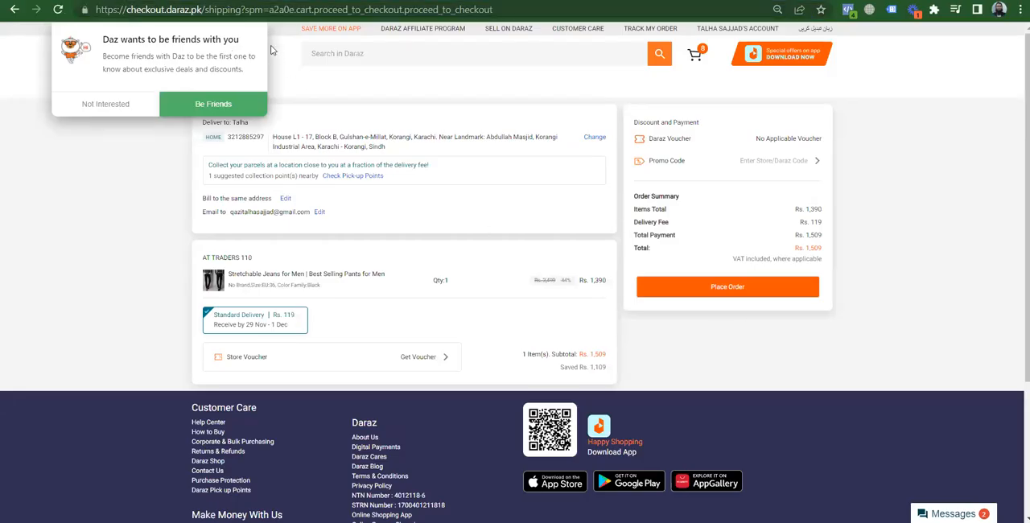
{"action": "left_click", "coordinate": [129, 109]}
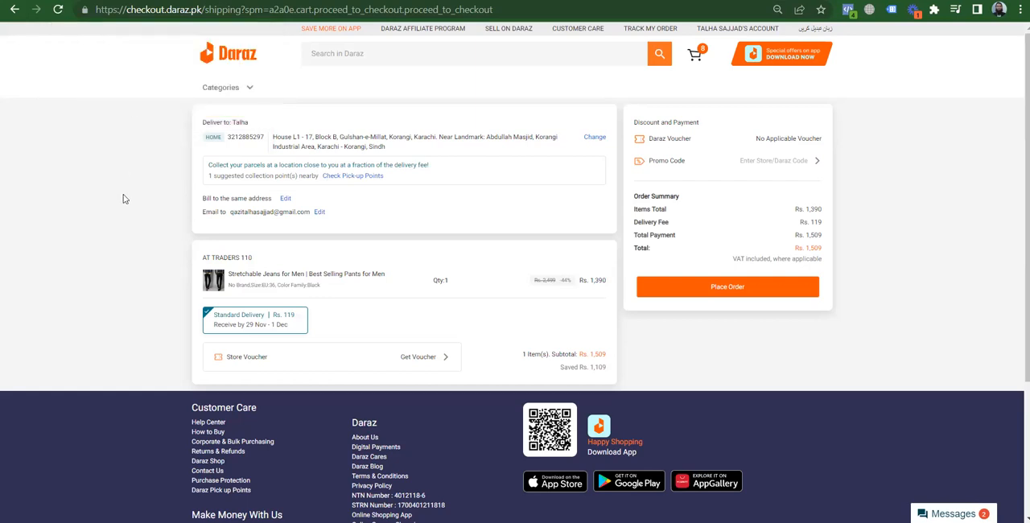
{"action": "left_click", "coordinate": [741, 288]}
In the Notepad note, add "Audeince: Every Person - Who have visited Cart Audinece" a few lines below the URLs
{"action": "key", "text": "alt+Tab"}
{"action": "left_click", "coordinate": [291, 41]}
{"action": "left_click", "coordinate": [287, 47]}
{"action": "key", "text": "Return"}
{"action": "key", "text": "Return"}
{"action": "key", "text": "Return"}
{"action": "key", "text": "Return"}
{"action": "type", "text": "A"}
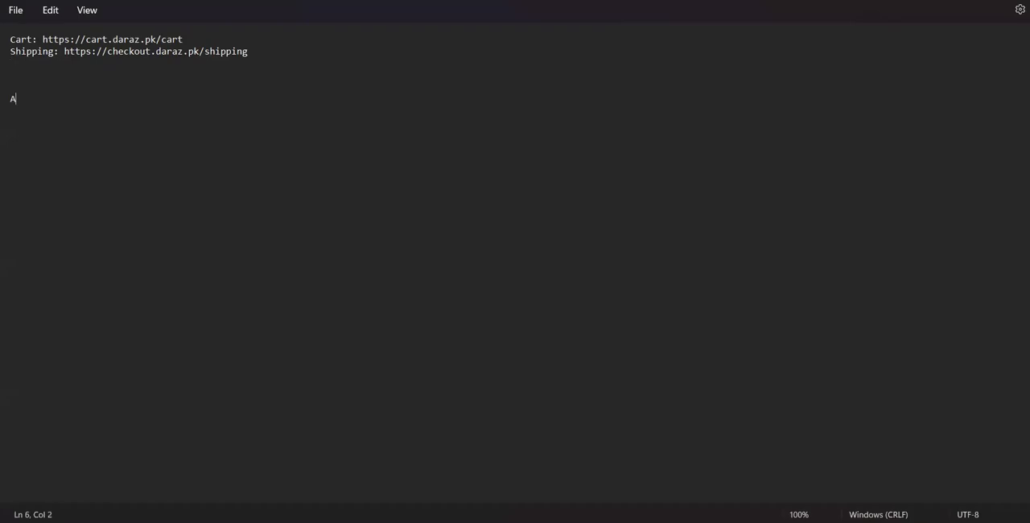
{"action": "type", "text": "udeince: Every Persi"}
{"action": "key", "text": "BackSpace"}
{"action": "type", "text": "on -"}
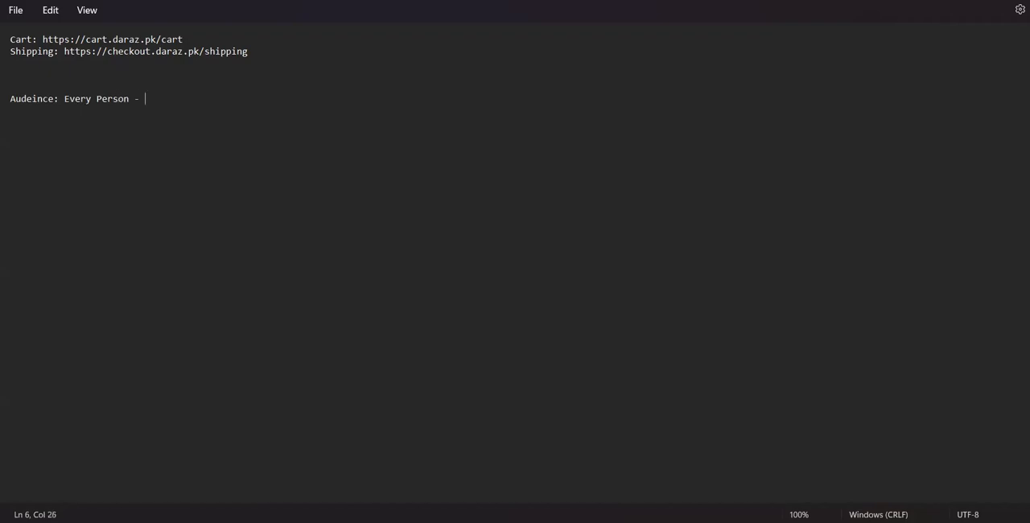
{"action": "type", "text": " Who have visited Shi"}
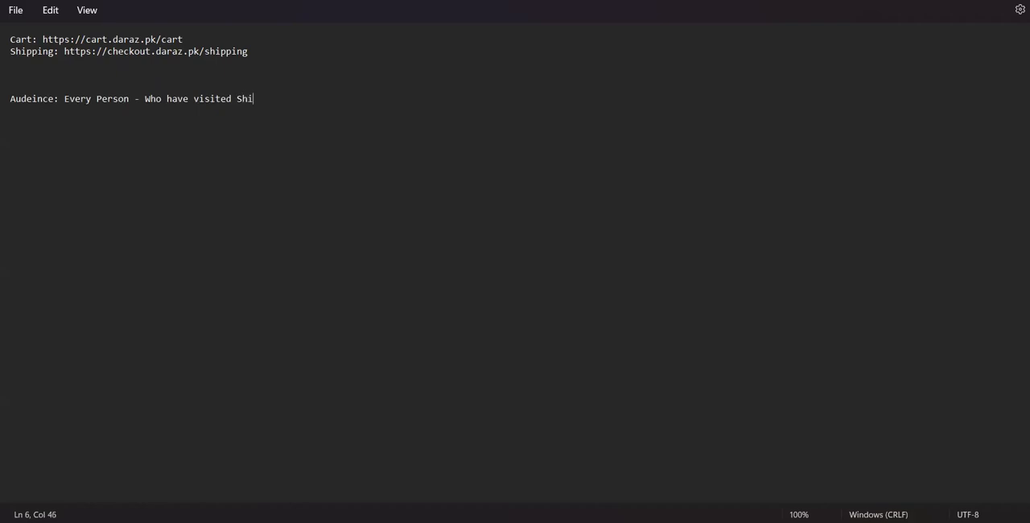
{"action": "key", "text": "BackSpace"}
{"action": "key", "text": "BackSpace"}
{"action": "type", "text": "Cart Audinece"}
Add the line "Audeince: Shipping Page Visit" below the cart audience entry
{"action": "key", "text": "Return"}
{"action": "type", "text": "Audeince"}
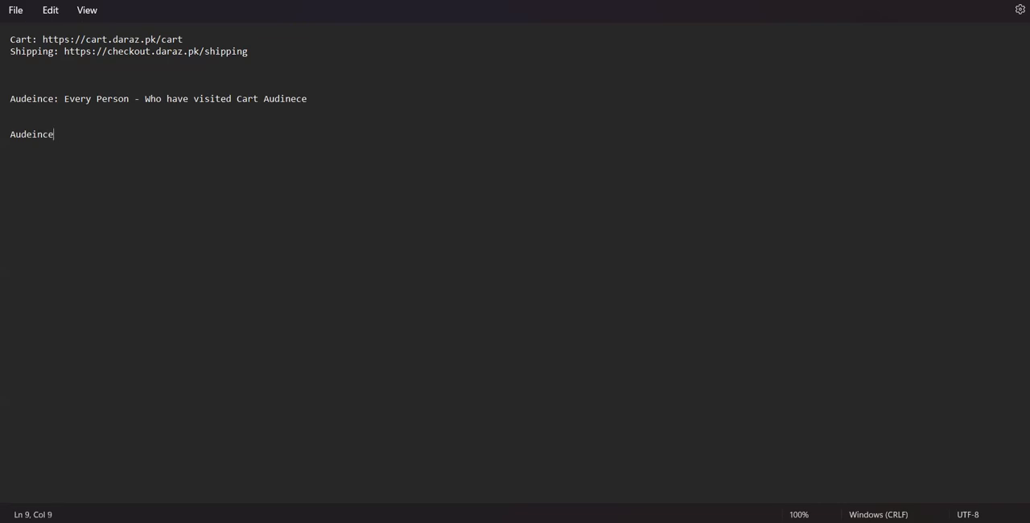
{"action": "type", "text": ": Shipping Page Visit"}
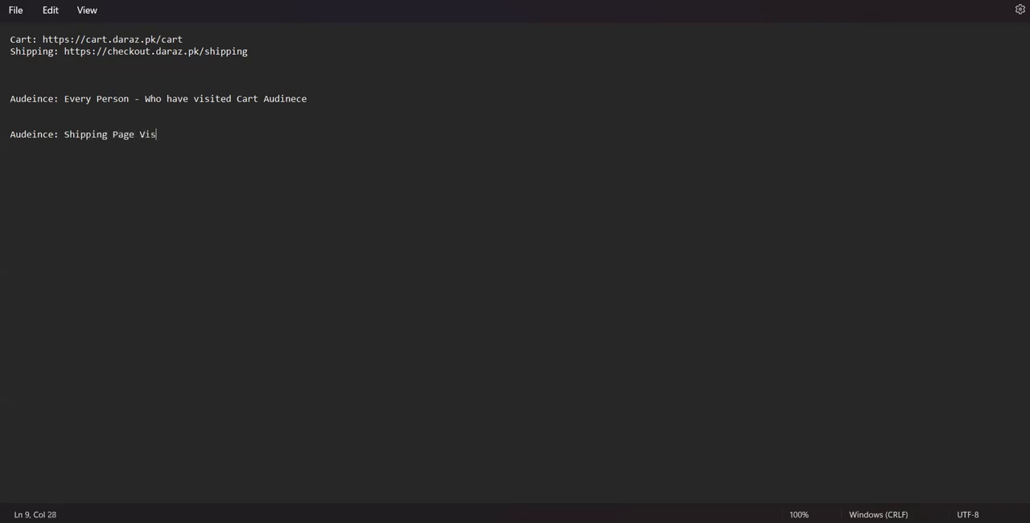
Add a third audience entry, "Audience: Cart Page - Visited BUT NOT Visited SHipping Page", at the end of the note
{"action": "key", "text": "Return"}
{"action": "key", "text": "Return"}
{"action": "key", "text": "Return"}
{"action": "type", "text": "Audience Create"}
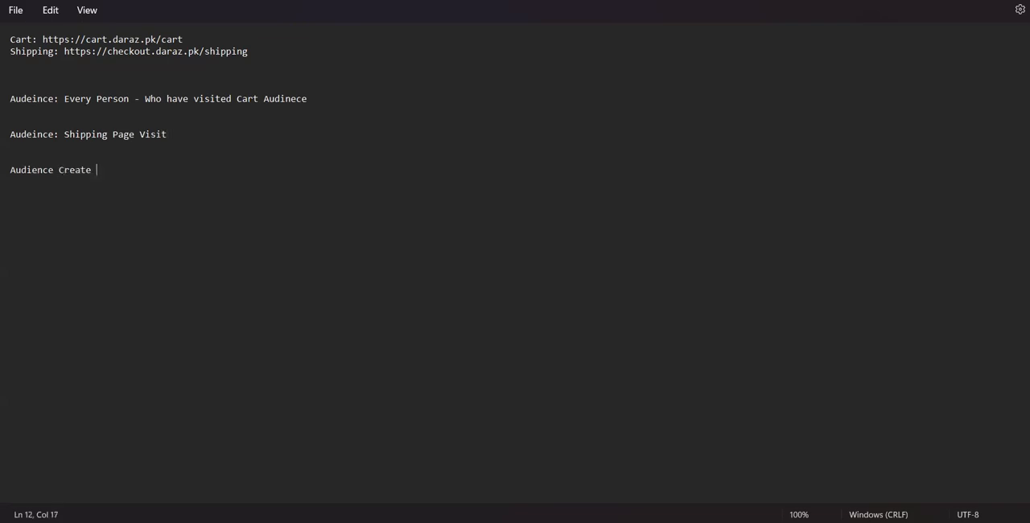
{"action": "key", "text": "BackSpace"}
{"action": "key", "text": "BackSpace"}
{"action": "key", "text": "BackSpace"}
{"action": "key", "text": "BackSpace"}
{"action": "key", "text": "BackSpace"}
{"action": "key", "text": "BackSpace"}
{"action": "key", "text": "BackSpace"}
{"action": "key", "text": "BackSpace"}
{"action": "key", "text": "BackSpace"}
{"action": "type", "text": "e: Cart Page - Visited "}
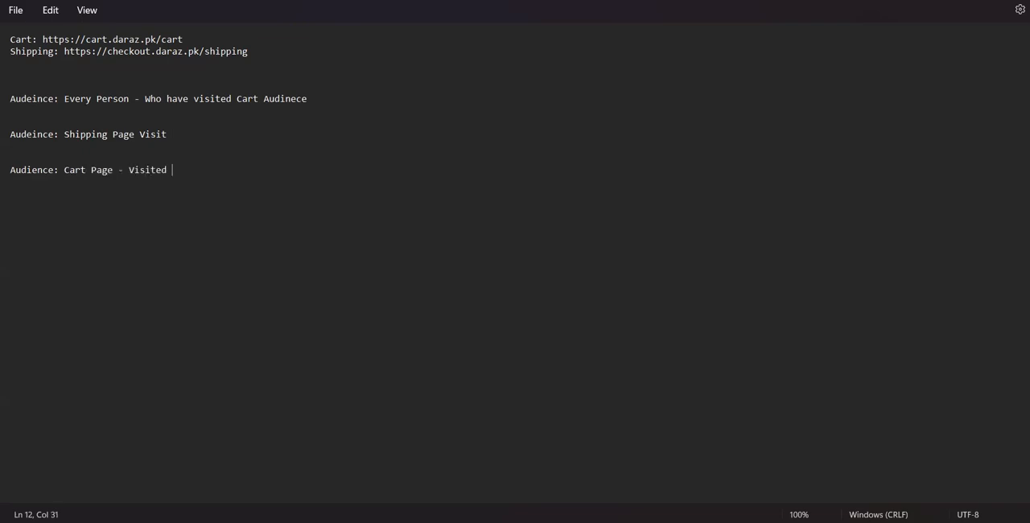
{"action": "type", "text": "BUT NOT Visited SHippi"}
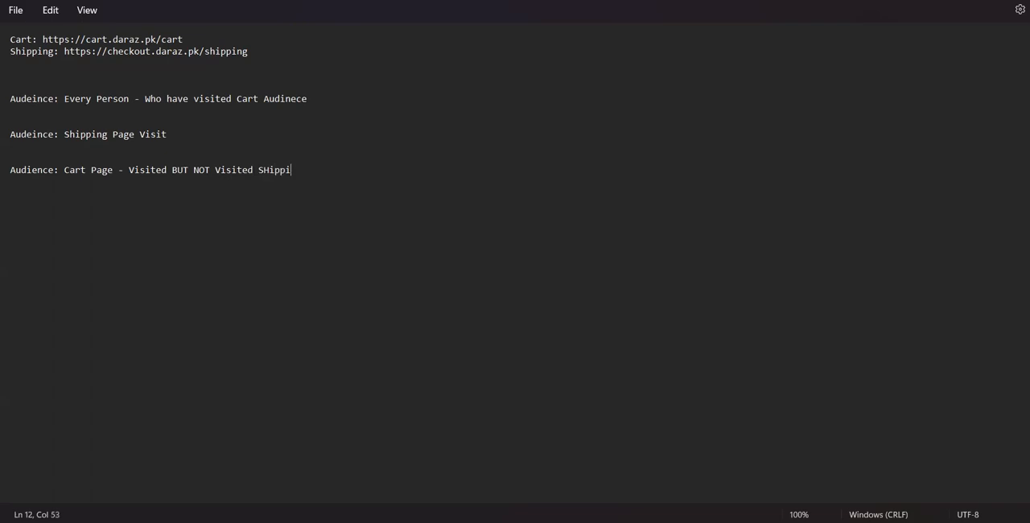
{"action": "type", "text": "ng Page"}
{"action": "key", "text": "Left"}
{"action": "key", "text": "Left"}
{"action": "key", "text": "Left"}
{"action": "key", "text": "Left"}
{"action": "key", "text": "Left"}
{"action": "key", "text": "Left"}
{"action": "key", "text": "Left"}
{"action": "key", "text": "Left"}
{"action": "key", "text": "Left"}
{"action": "key", "text": "Left"}
{"action": "key", "text": "Left"}
{"action": "key", "text": "Left"}
{"action": "key", "text": "Left"}
{"action": "key", "text": "Left"}
{"action": "key", "text": "Left"}
{"action": "key", "text": "Left"}
{"action": "key", "text": "Left"}
{"action": "key", "text": "Left"}
{"action": "key", "text": "Up"}
{"action": "key", "text": "Up"}
{"action": "key", "text": "Up"}
{"action": "key", "text": "Up"}
{"action": "key", "text": "Up"}
{"action": "key", "text": "Up"}
{"action": "key", "text": "Up"}
Switch to Google Ads Audience manager and start a new website visitors segment named "Cart Visitors - Last 30 Days"
{"action": "key", "text": "alt+Tab"}
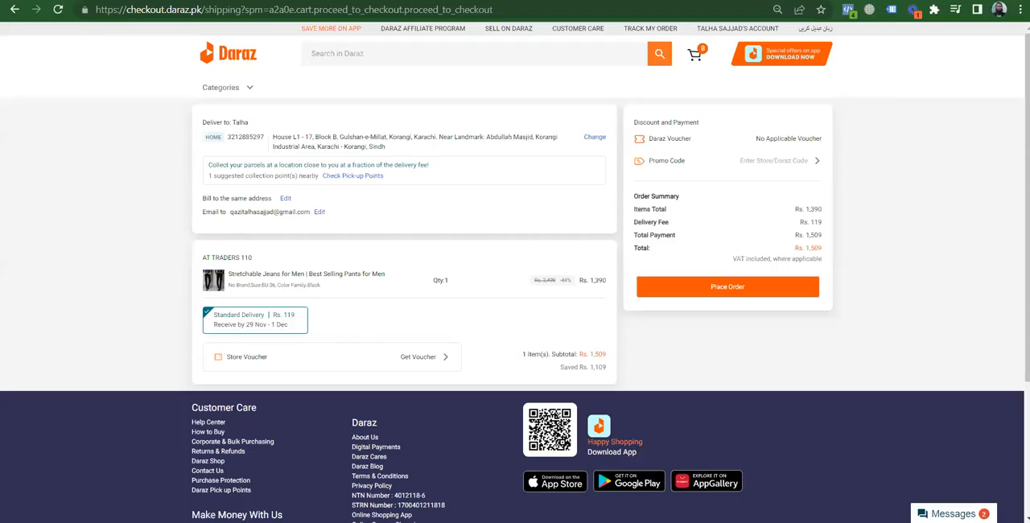
{"action": "left_click", "coordinate": [306, 1]}
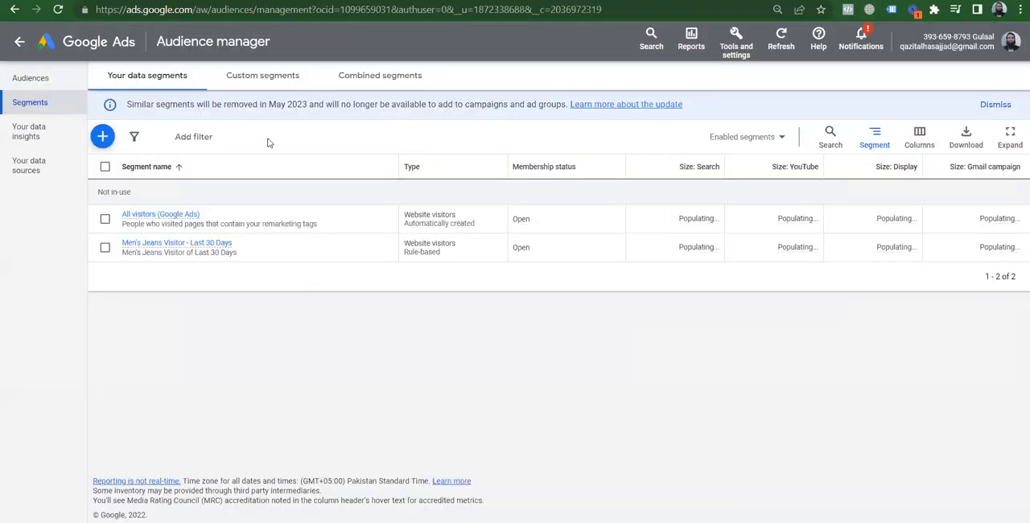
{"action": "left_click", "coordinate": [103, 140]}
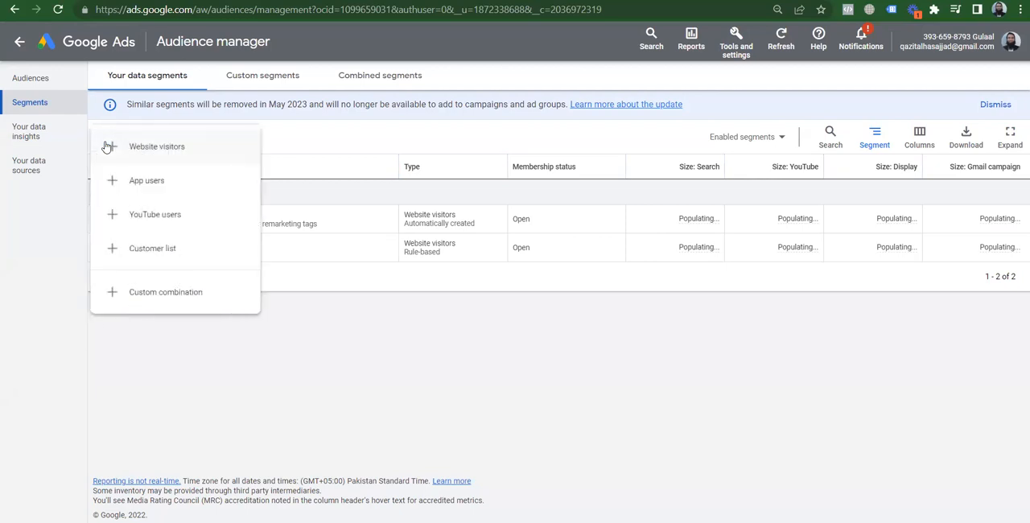
{"action": "left_click", "coordinate": [154, 154]}
{"action": "left_click", "coordinate": [329, 108]}
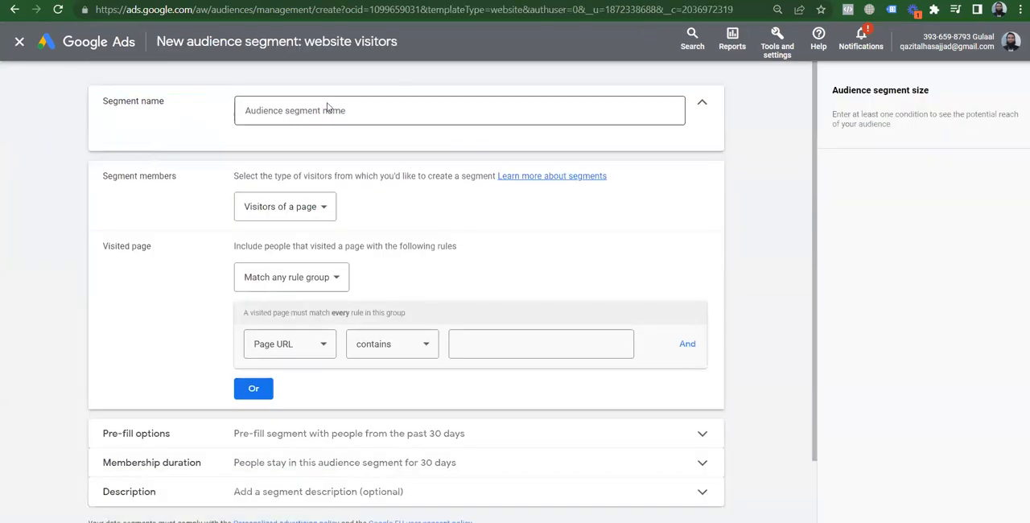
{"action": "type", "text": "Cart"}
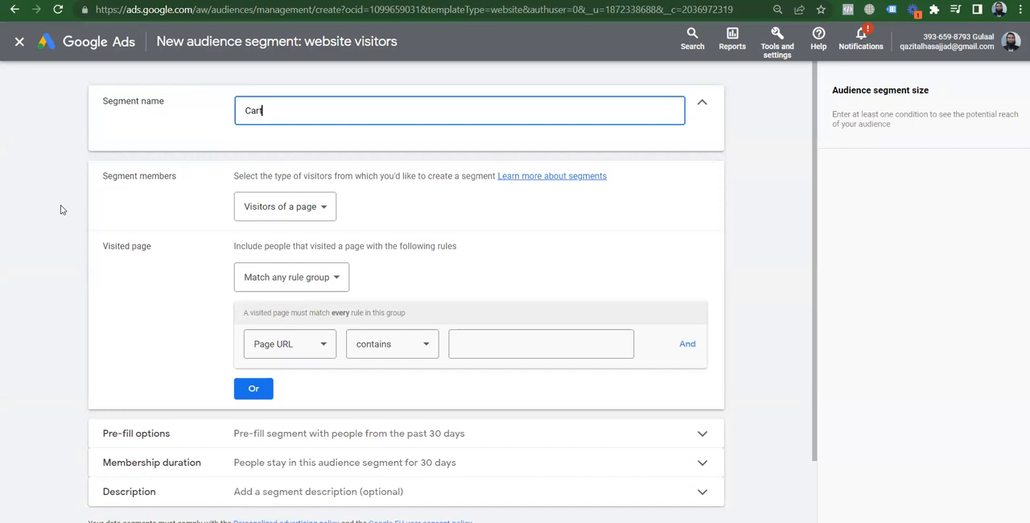
{"action": "type", "text": " Visitores - Last 30 Days"}
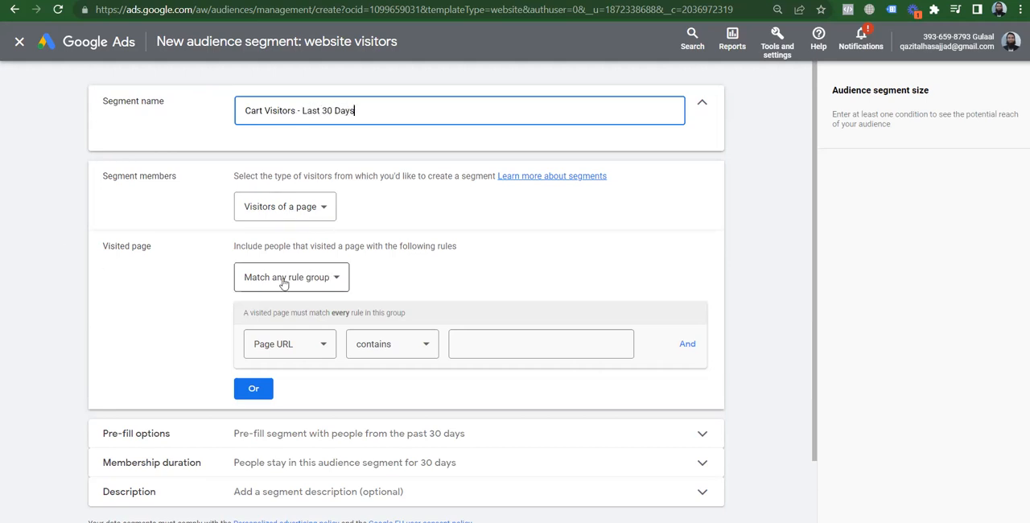
{"action": "key", "text": "alt+Tab"}
{"action": "left_click", "coordinate": [203, 35]}
{"action": "key", "text": "ctrl+shift+Left"}
{"action": "key", "text": "ctrl+shift+Left"}
{"action": "key", "text": "ctrl+shift+Left"}
{"action": "key", "text": "ctrl+shift+Left"}
{"action": "key", "text": "ctrl+shift+Left"}
{"action": "key", "text": "ctrl+shift+Left"}
{"action": "key", "text": "ctrl+shift+Left"}
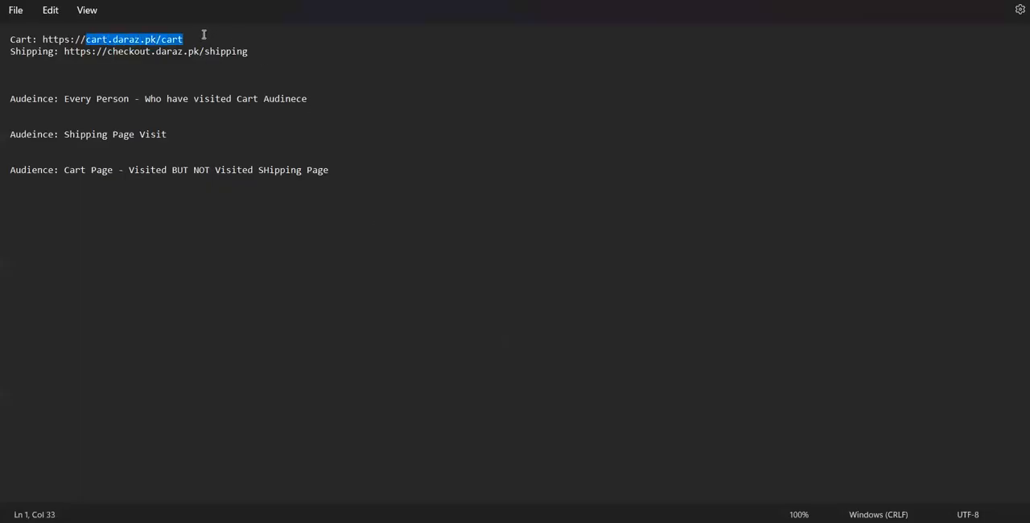
{"action": "key", "text": "ctrl+shift+Left"}
{"action": "key", "text": "ctrl+shift+Left"}
{"action": "key", "text": "ctrl+c"}
{"action": "key", "text": "alt+Tab"}
{"action": "left_click", "coordinate": [504, 341]}
{"action": "key", "text": "ctrl+v"}
{"action": "left_click", "coordinate": [777, 318]}
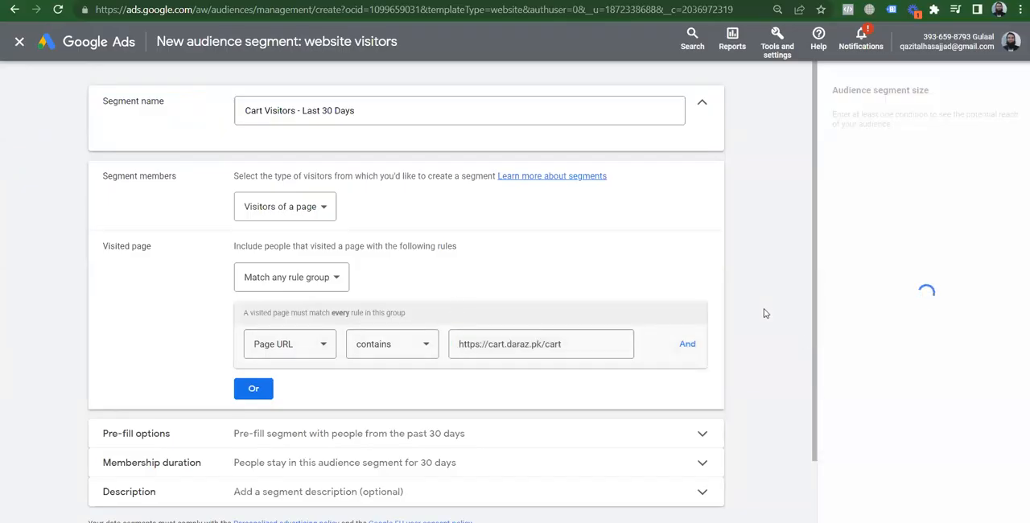
Check the pre-fill and membership duration settings, keeping both at 30 days, and create the cart visitors segment
{"action": "scroll", "coordinate": [815, 306], "scroll_direction": "down", "scroll_amount": 2}
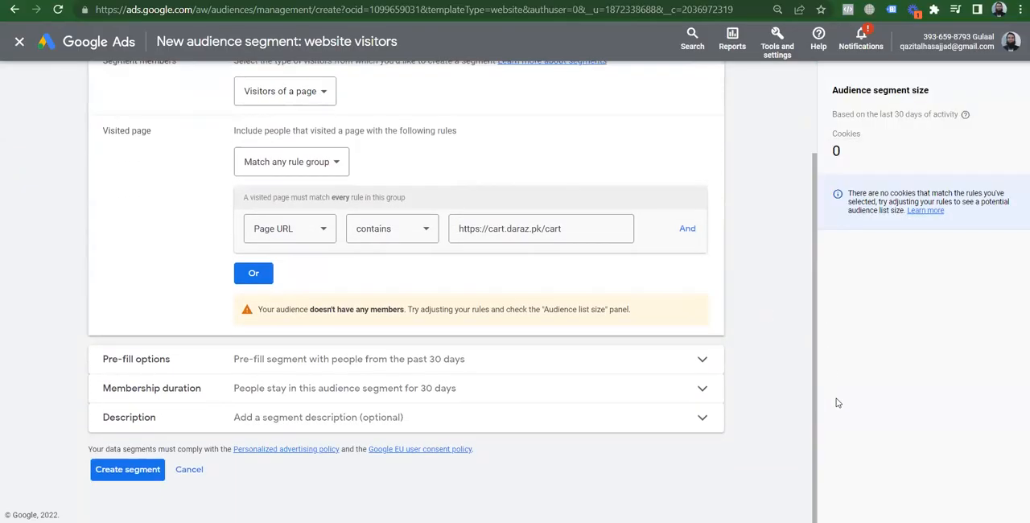
{"action": "left_click", "coordinate": [413, 359]}
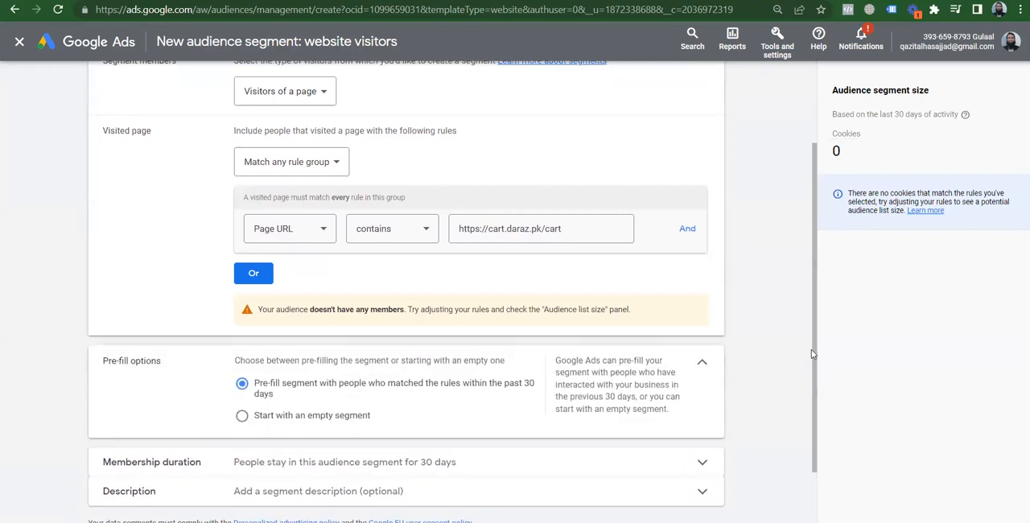
{"action": "scroll", "coordinate": [815, 306], "scroll_direction": "down", "scroll_amount": 2}
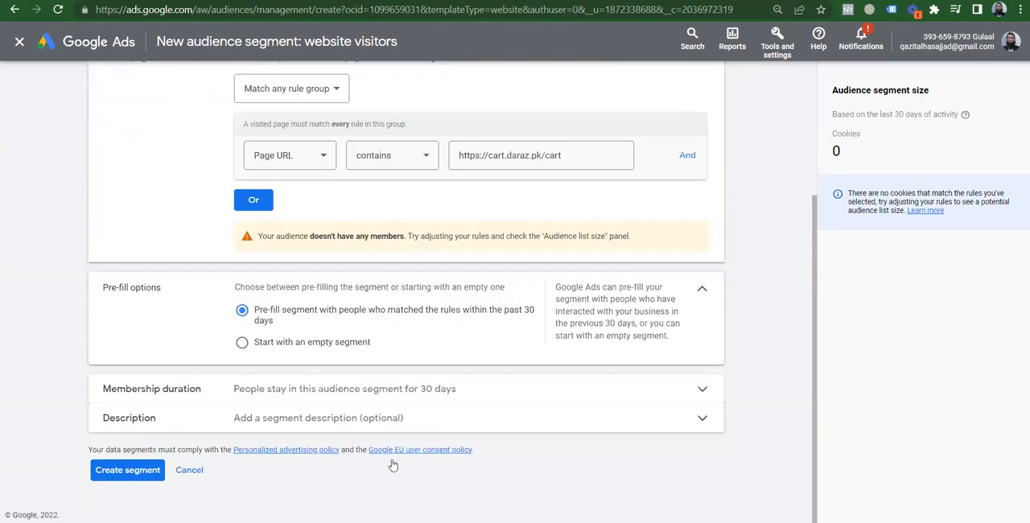
{"action": "left_click", "coordinate": [357, 386]}
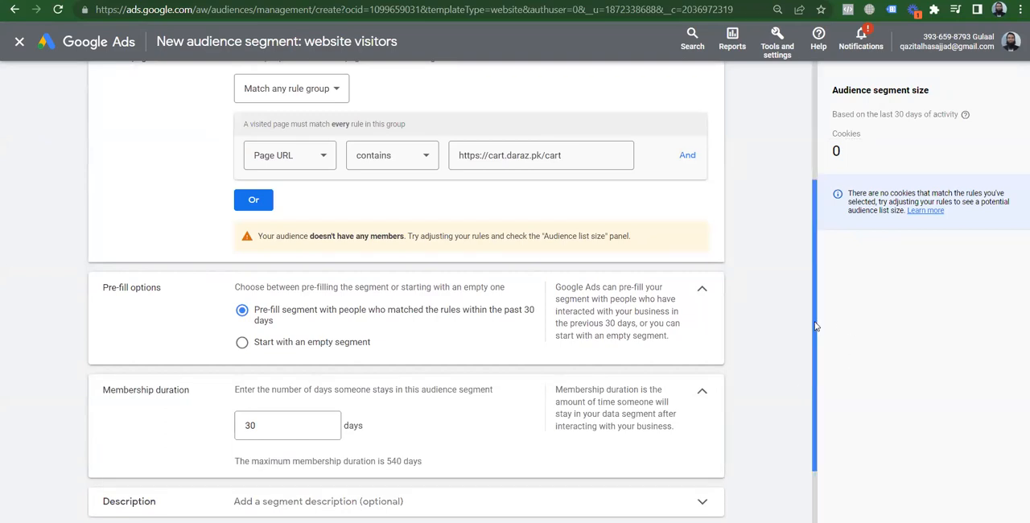
{"action": "scroll", "coordinate": [809, 346], "scroll_direction": "down", "scroll_amount": 1}
{"action": "left_click", "coordinate": [109, 469]}
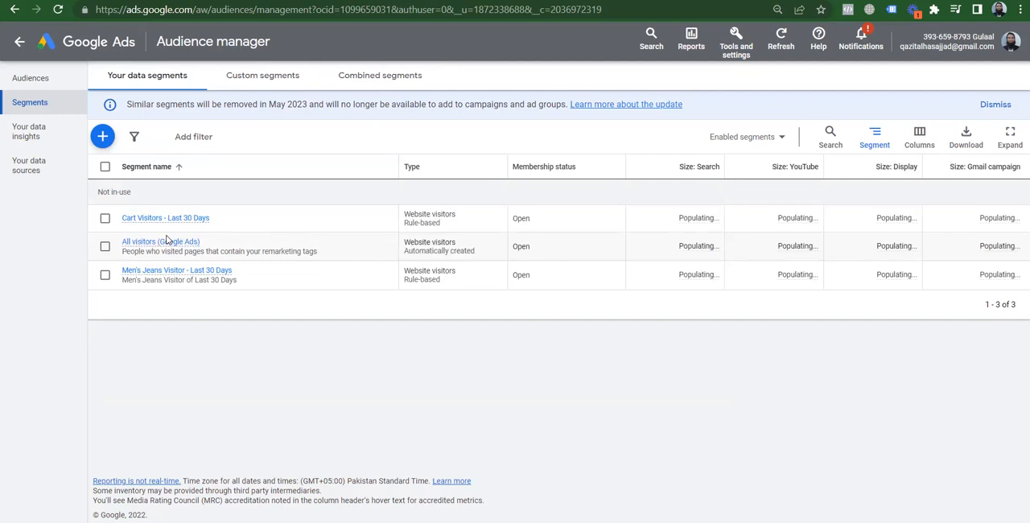
{"action": "mouse_move", "coordinate": [162, 219]}
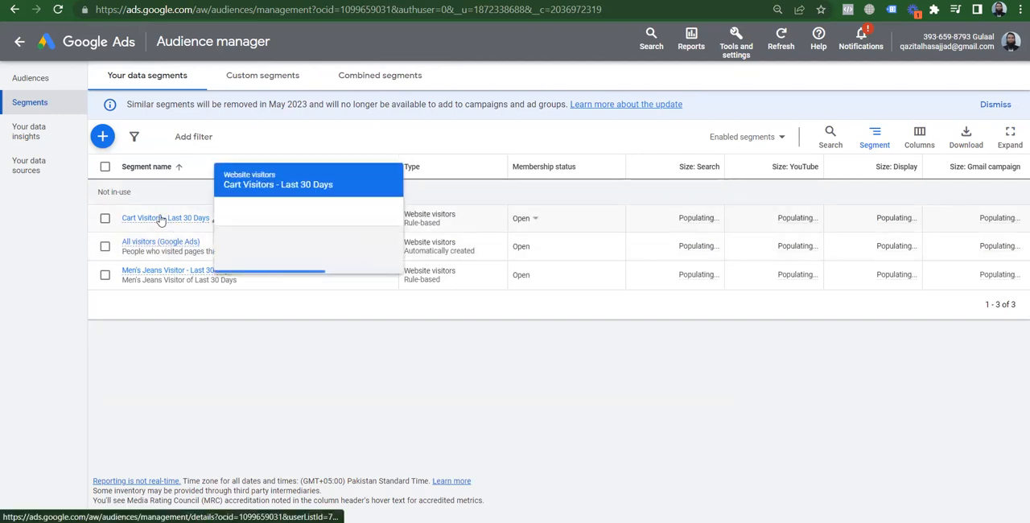
{"action": "key", "text": "alt+Tab"}
{"action": "left_click", "coordinate": [248, 50]}
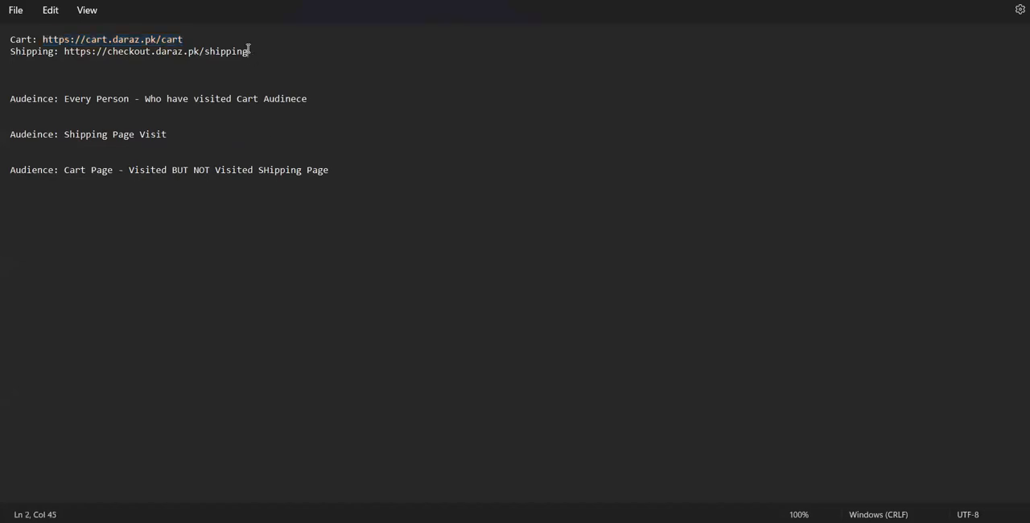
{"action": "key", "text": "ctrl+shift+Left"}
{"action": "key", "text": "ctrl+shift+Left"}
{"action": "key", "text": "ctrl+shift+Left"}
{"action": "key", "text": "ctrl+shift+Left"}
{"action": "key", "text": "ctrl+shift+Left"}
{"action": "key", "text": "ctrl+shift+Left"}
{"action": "key", "text": "ctrl+shift+Left"}
{"action": "key", "text": "ctrl+shift+Left"}
{"action": "key", "text": "ctrl+shift+Right"}
{"action": "key", "text": "ctrl+shift+Left"}
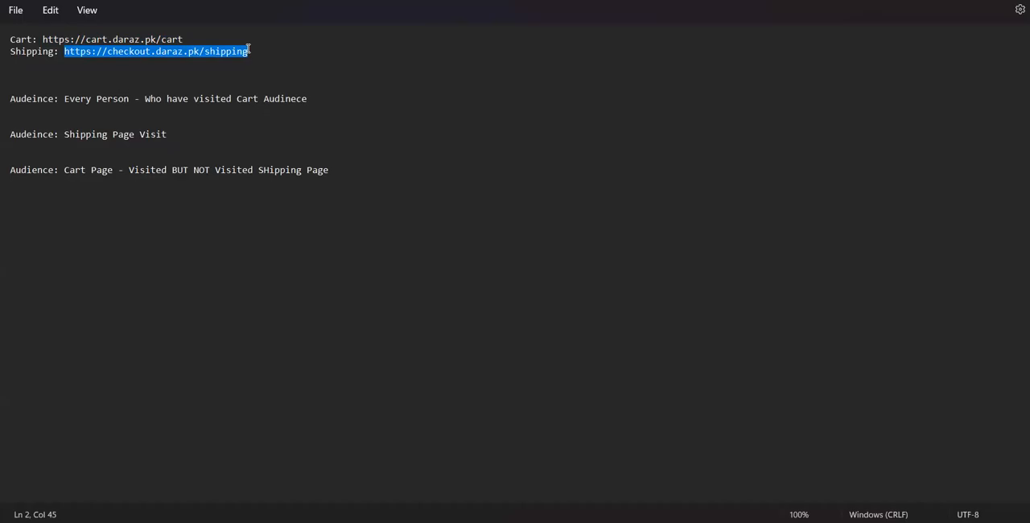
{"action": "key", "text": "alt+Tab"}
Start a new website visitors segment named "Shipping Page Visitors - Last 30 Days"
{"action": "left_click", "coordinate": [109, 139]}
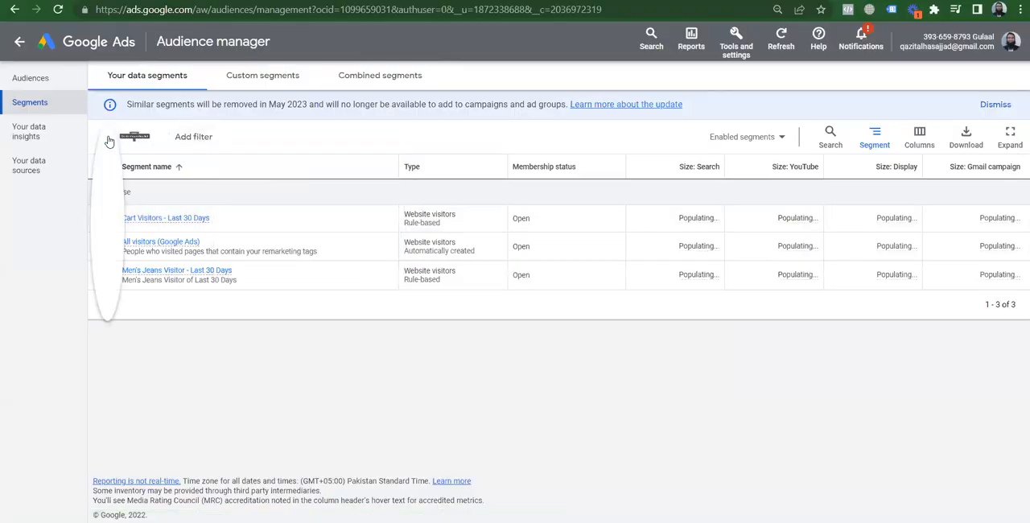
{"action": "left_click", "coordinate": [194, 153]}
{"action": "left_click", "coordinate": [318, 110]}
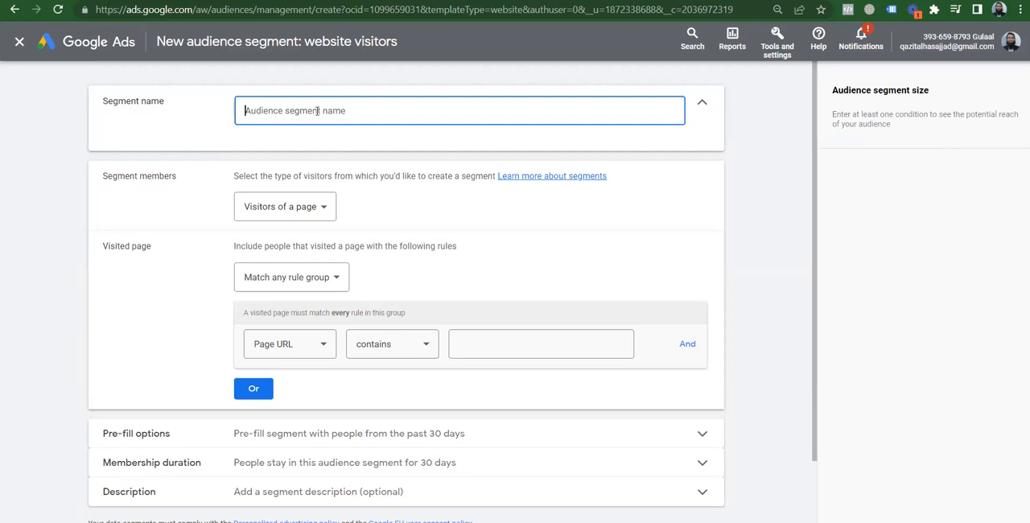
{"action": "type", "text": "Shipping Page Visitors - L"}
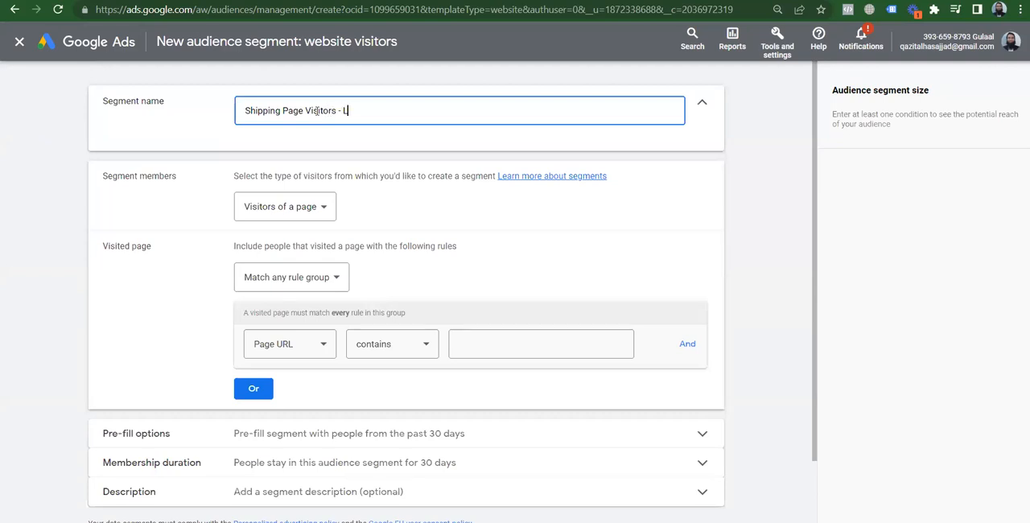
{"action": "type", "text": "ast 30 Days"}
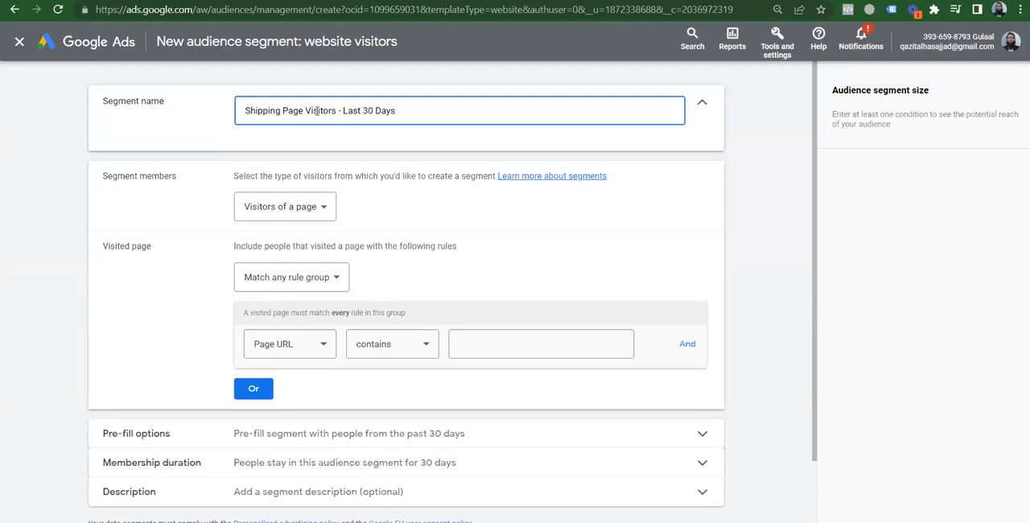
{"action": "left_click", "coordinate": [461, 353]}
{"action": "key", "text": "ctrl+v"}
{"action": "left_click", "coordinate": [744, 267]}
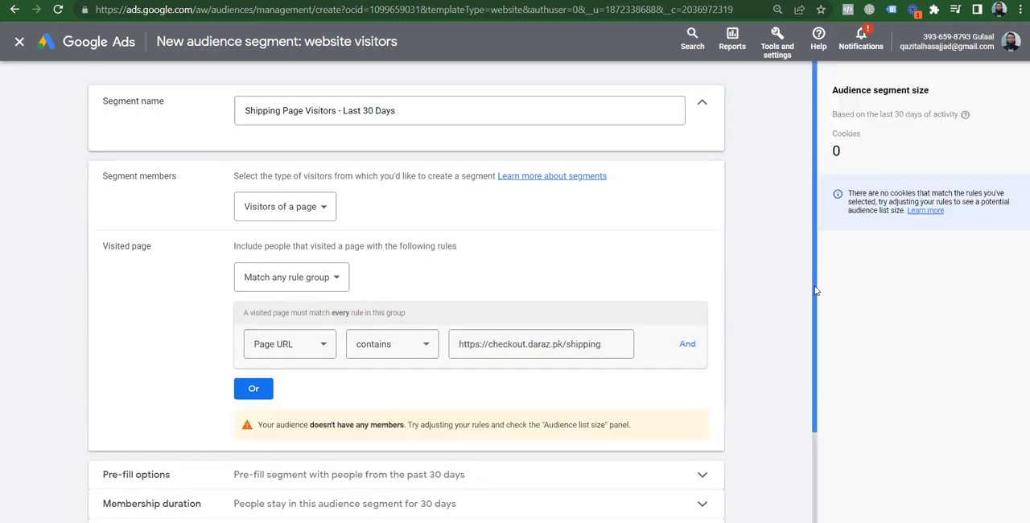
{"action": "scroll", "coordinate": [817, 290], "scroll_direction": "down", "scroll_amount": 2}
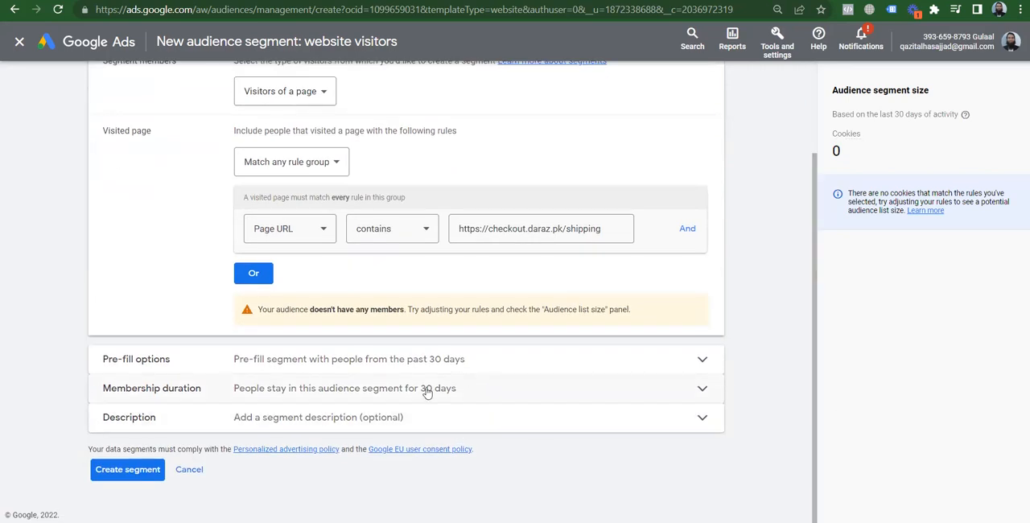
{"action": "left_click", "coordinate": [128, 471]}
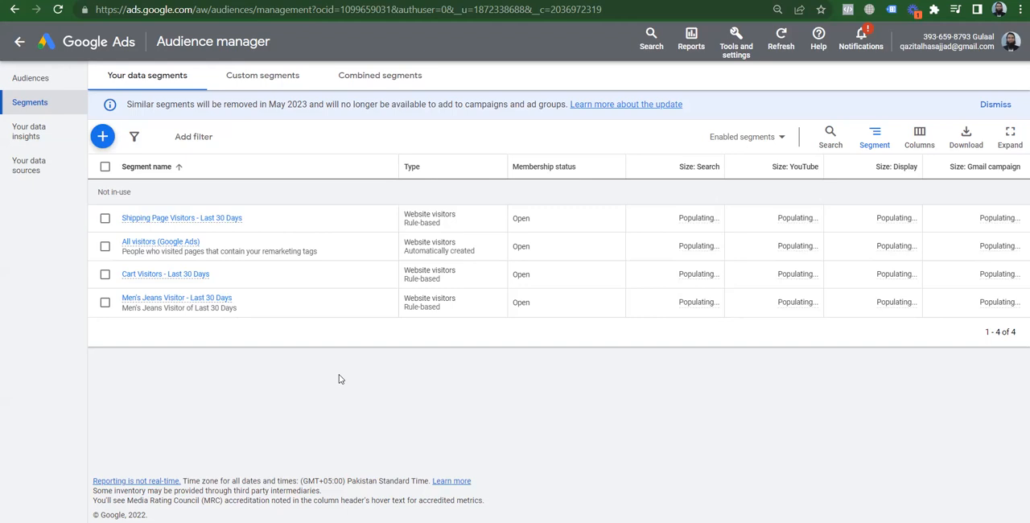
{"action": "mouse_move", "coordinate": [181, 303]}
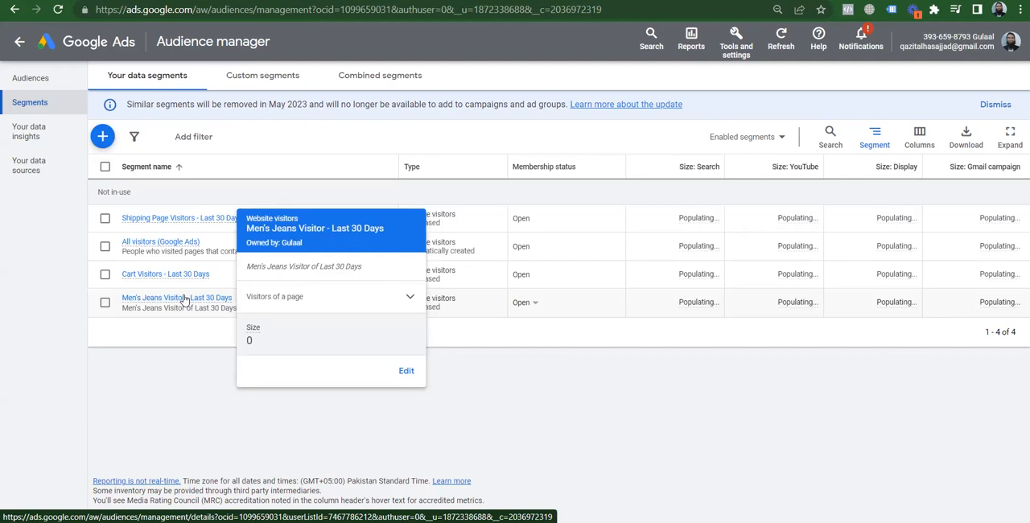
{"action": "mouse_move", "coordinate": [140, 279]}
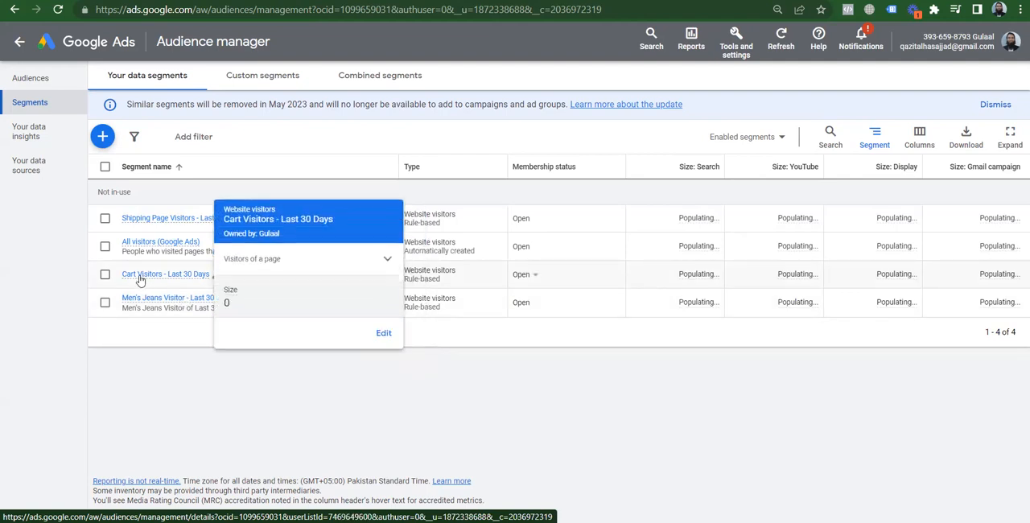